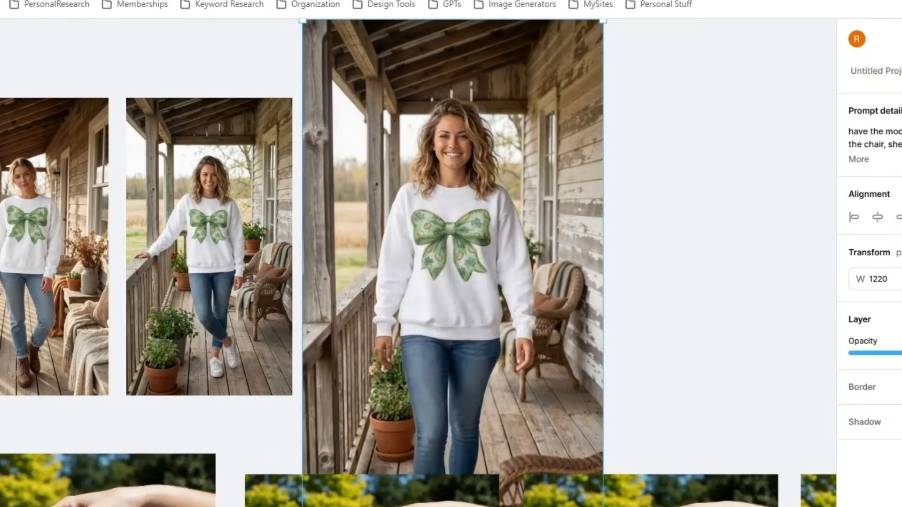
# Step: Watch the porch model video and review the full set of images and videos in the project
pyautogui.moveTo(515, 416)
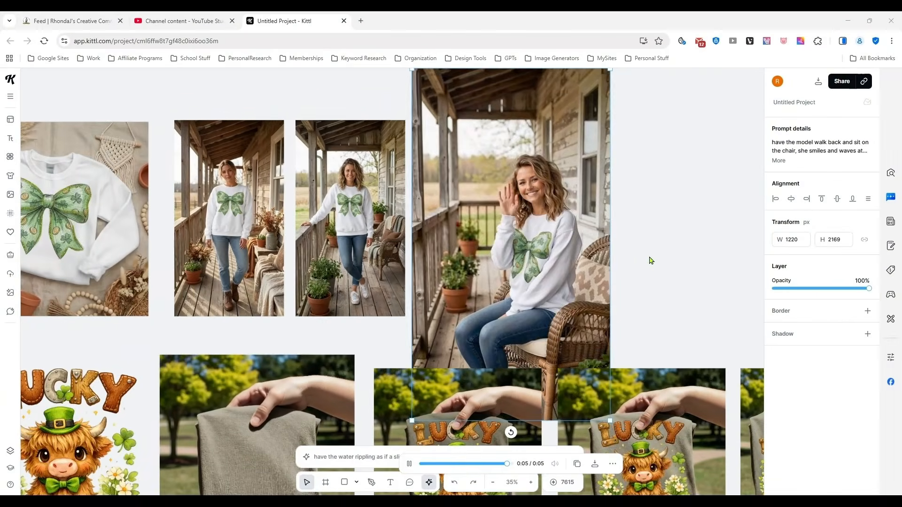
pyautogui.scroll(-10, 652, 262)
pyautogui.scroll(5, 688, 307)
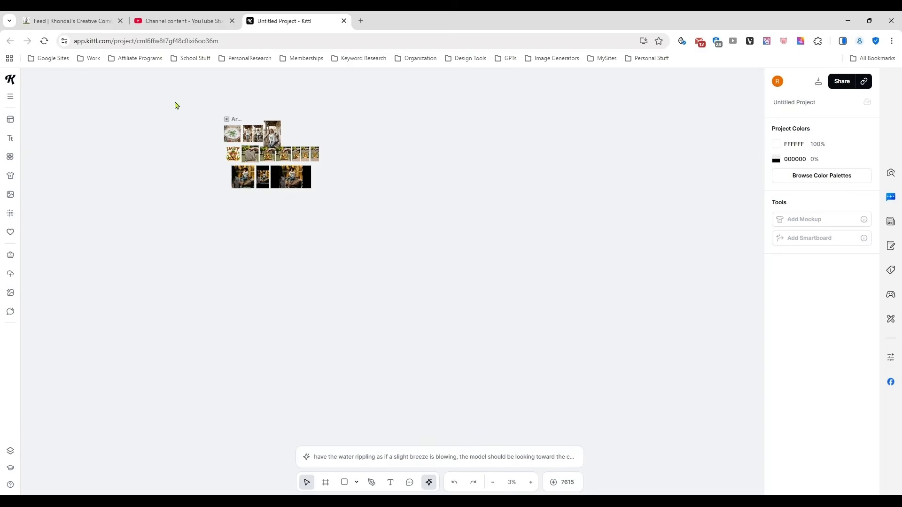
pyautogui.moveTo(176, 105); pyautogui.dragTo(308, 179)
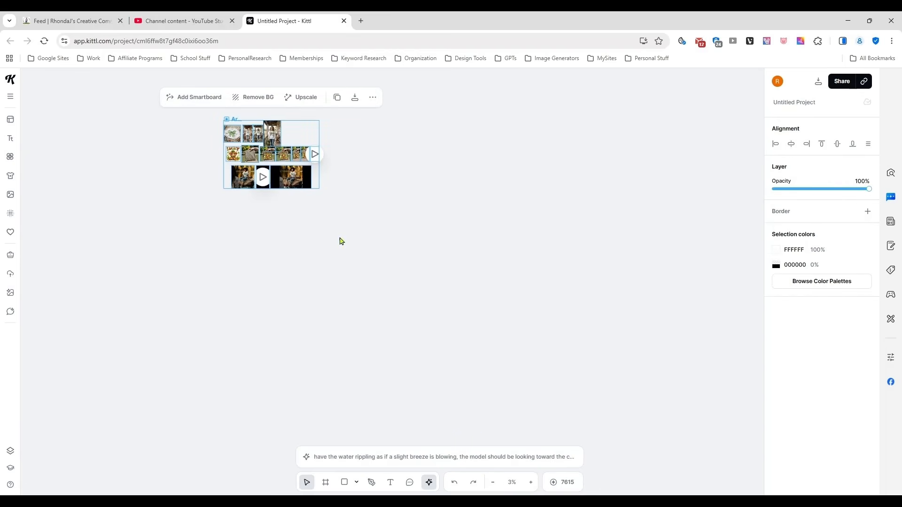
pyautogui.moveTo(339, 239); pyautogui.dragTo(521, 342)
pyautogui.scroll(3, 409, 318)
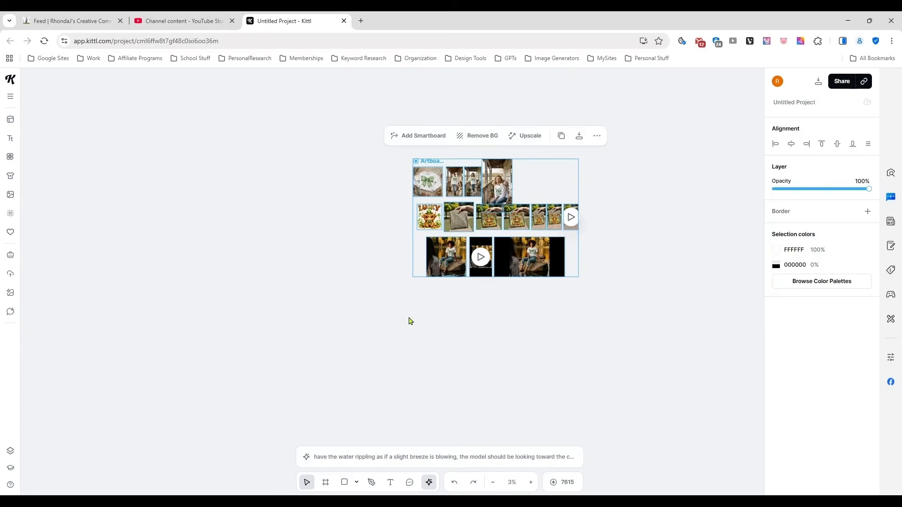
pyautogui.scroll(3, 409, 320)
pyautogui.click(631, 277)
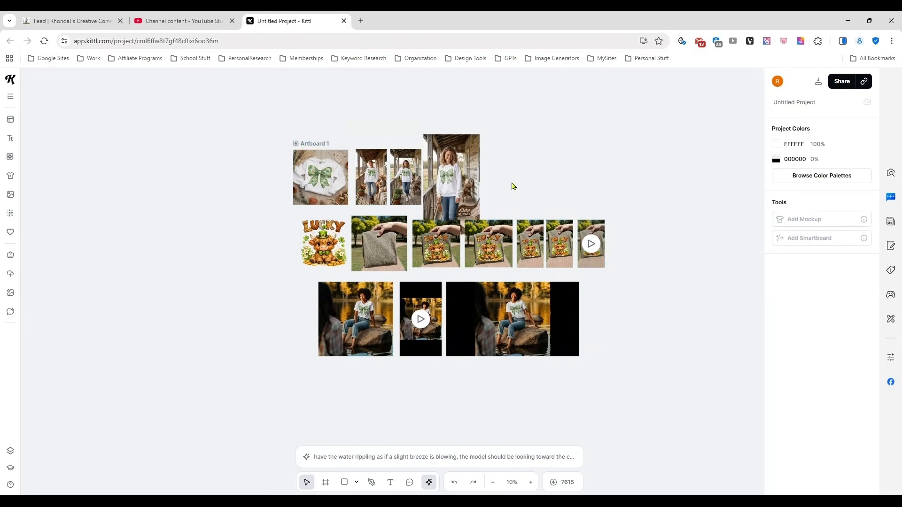
# Step: Shrink the porch model video so it matches the height of the neighbouring images in its row
pyautogui.scroll(1, 645, 333)
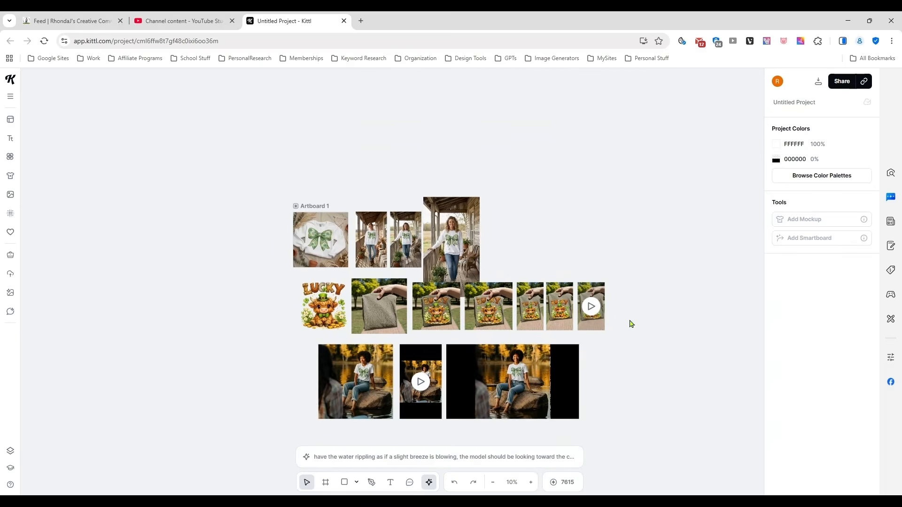
pyautogui.scroll(2, 630, 324)
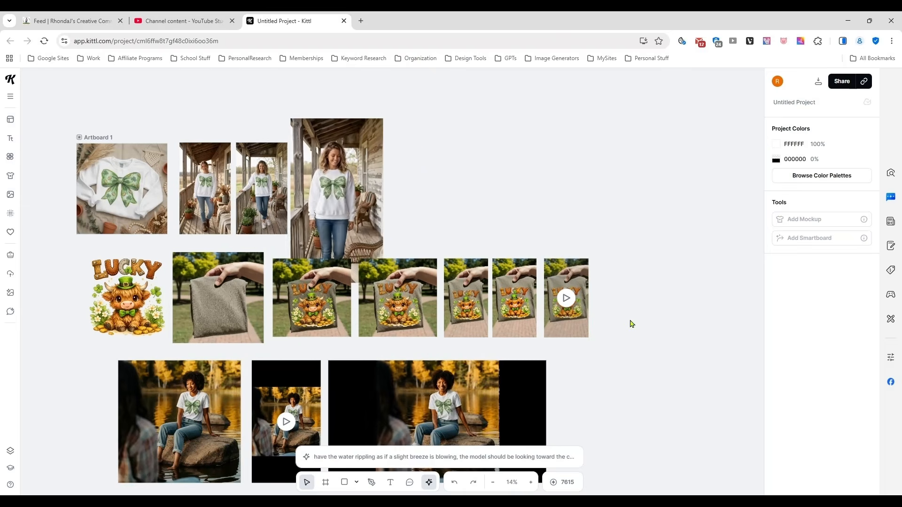
pyautogui.scroll(1, 611, 358)
pyautogui.click(619, 273)
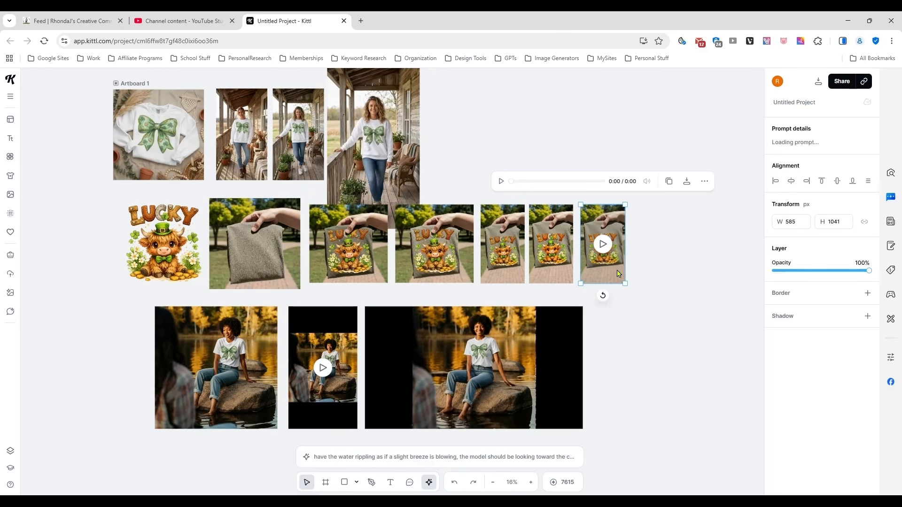
pyautogui.click(412, 199)
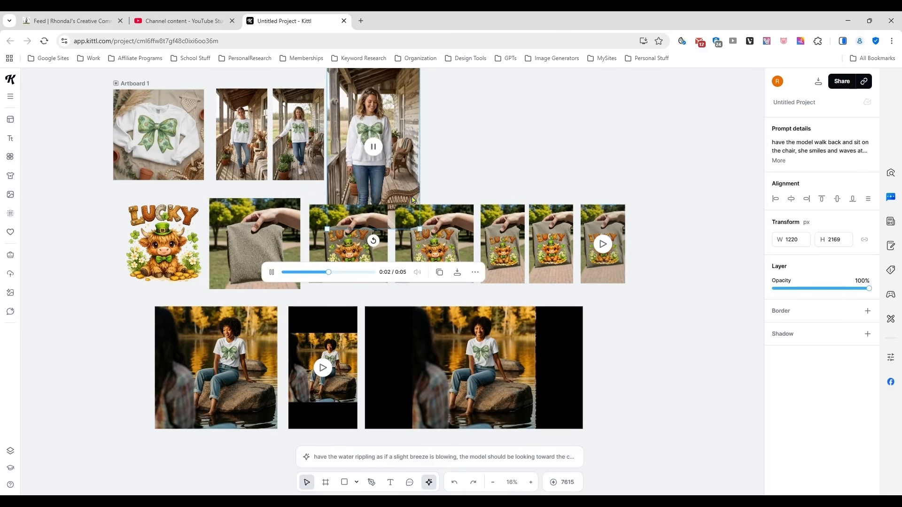
# Step: Play the video of the hand-held Lucky shirt waving in the breeze and pause it near its end
pyautogui.click(616, 277)
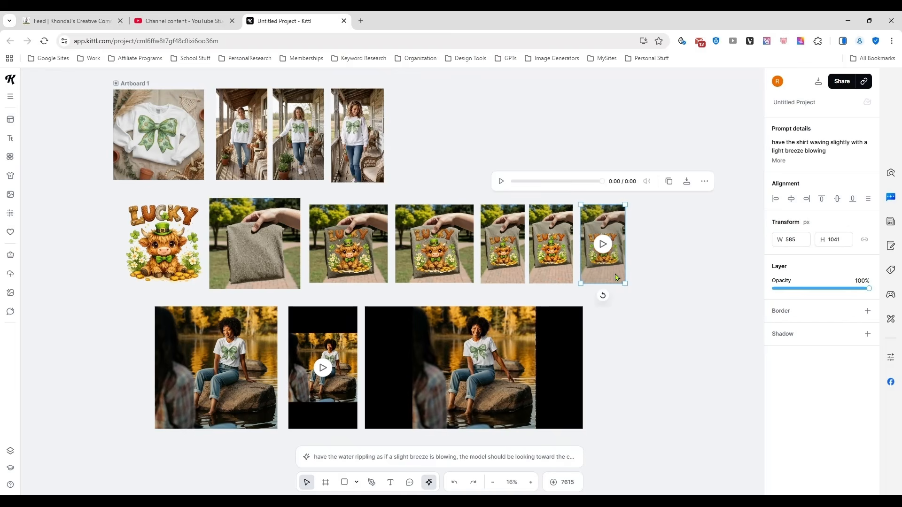
pyautogui.scroll(6, 632, 275)
pyautogui.click(630, 275)
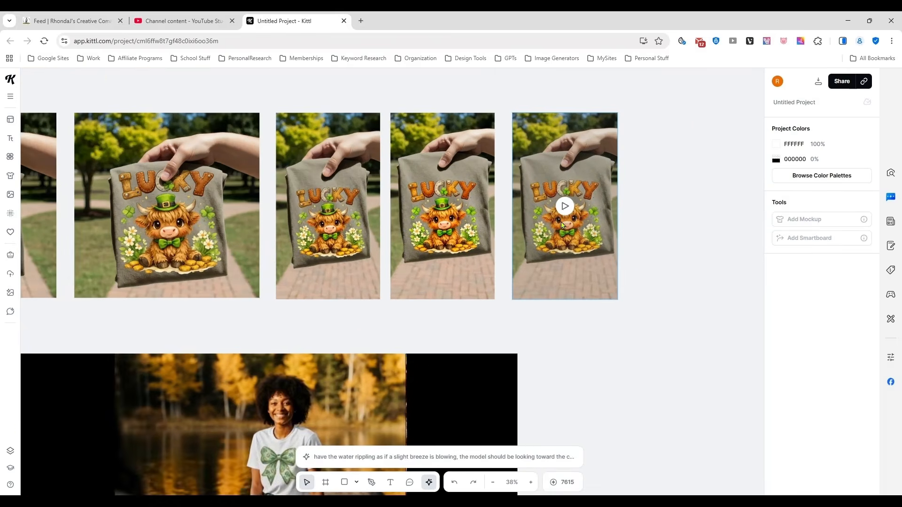
pyautogui.click(562, 225)
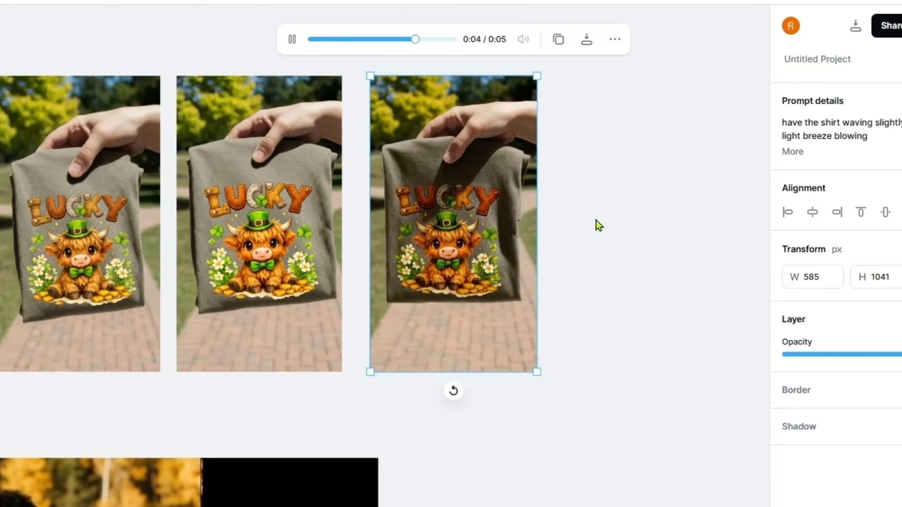
pyautogui.click(493, 242)
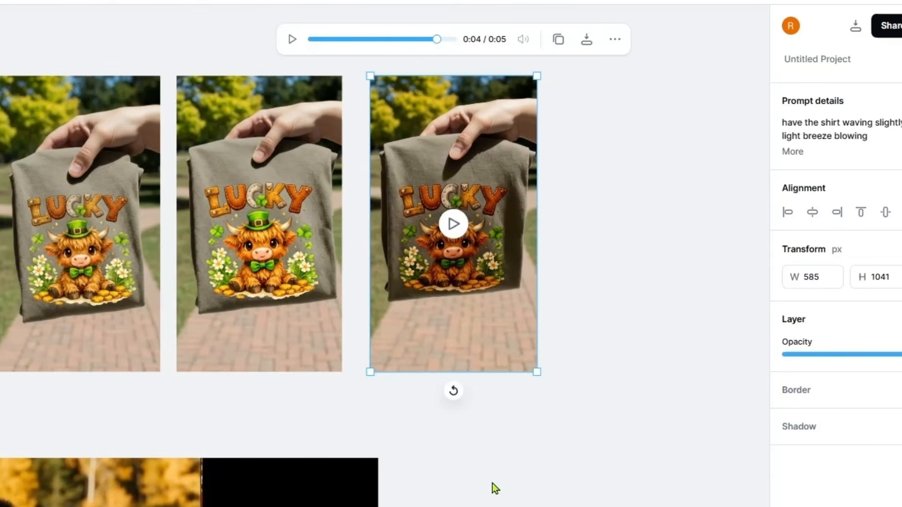
# Step: Play the wide video of the model sitting on the lakeside rock and review the whole set of mockups
pyautogui.moveTo(477, 503); pyautogui.dragTo(743, 127)
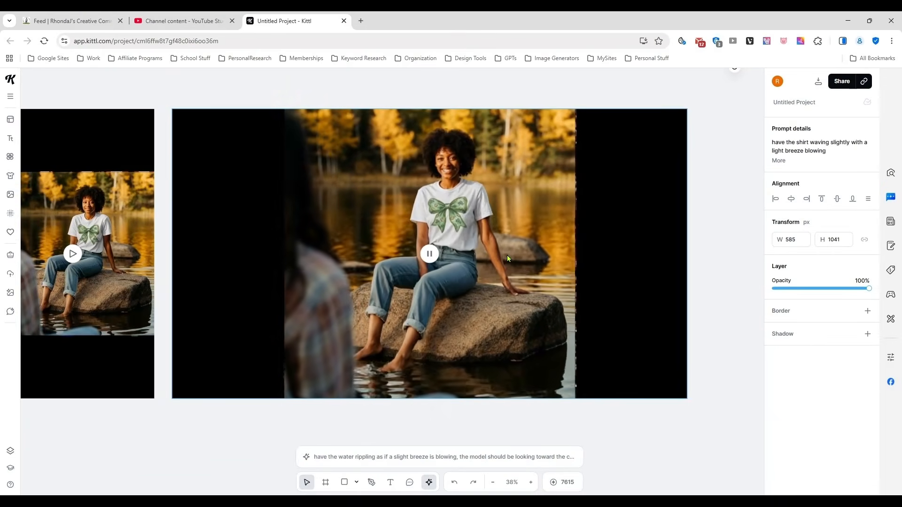
pyautogui.click(430, 260)
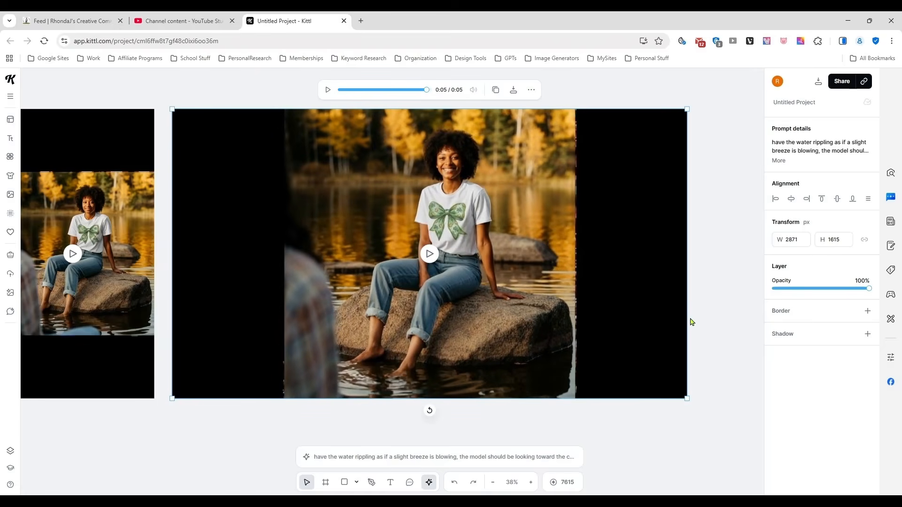
pyautogui.scroll(-5, 687, 312)
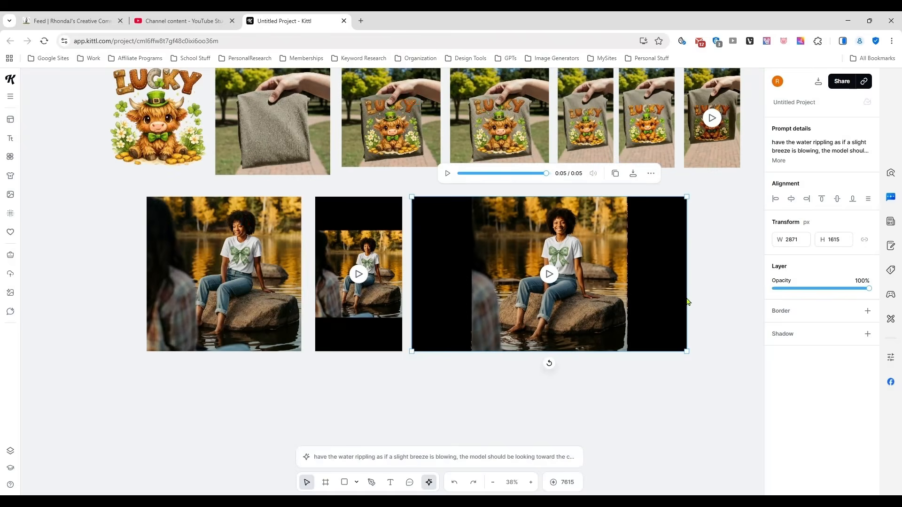
pyautogui.scroll(3, 713, 278)
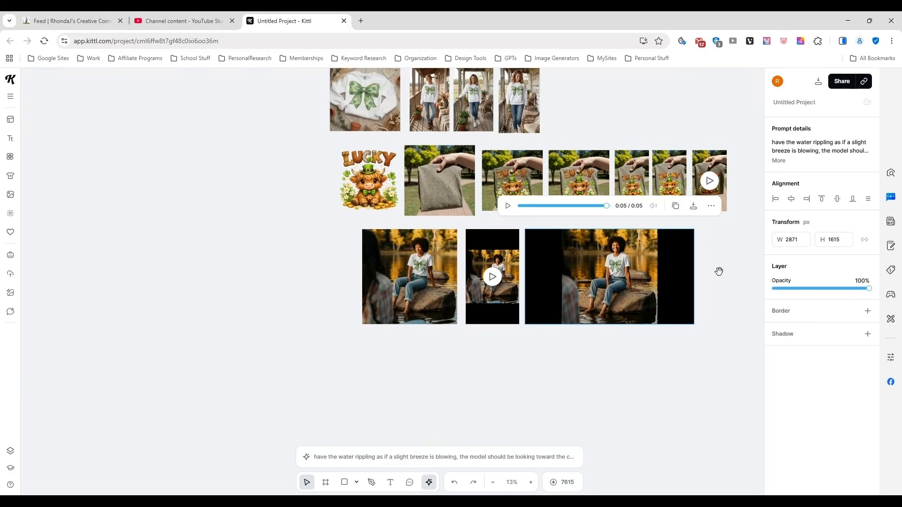
pyautogui.scroll(-3, 719, 270)
pyautogui.click(559, 148)
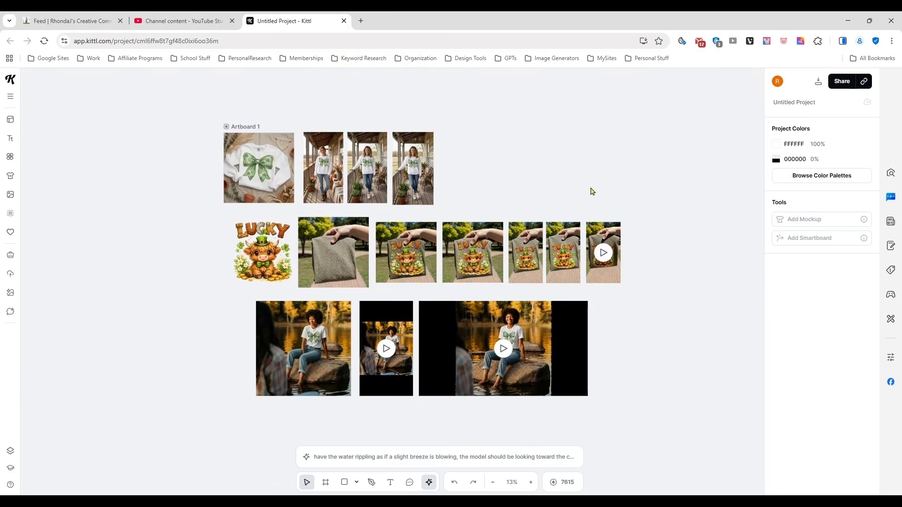
pyautogui.click(618, 278)
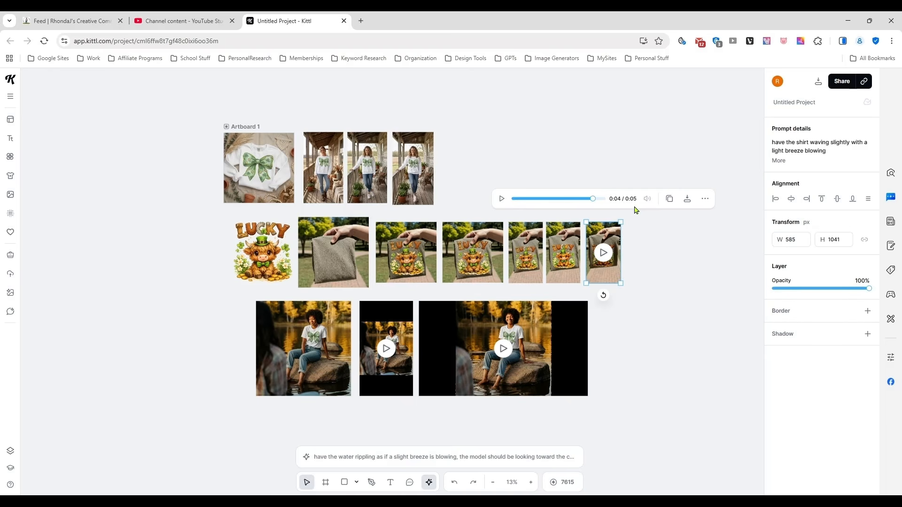
# Step: Delete all mockup images and videos, keeping only the bow sweatshirt photo and the Lucky highland cow design
pyautogui.click(544, 148)
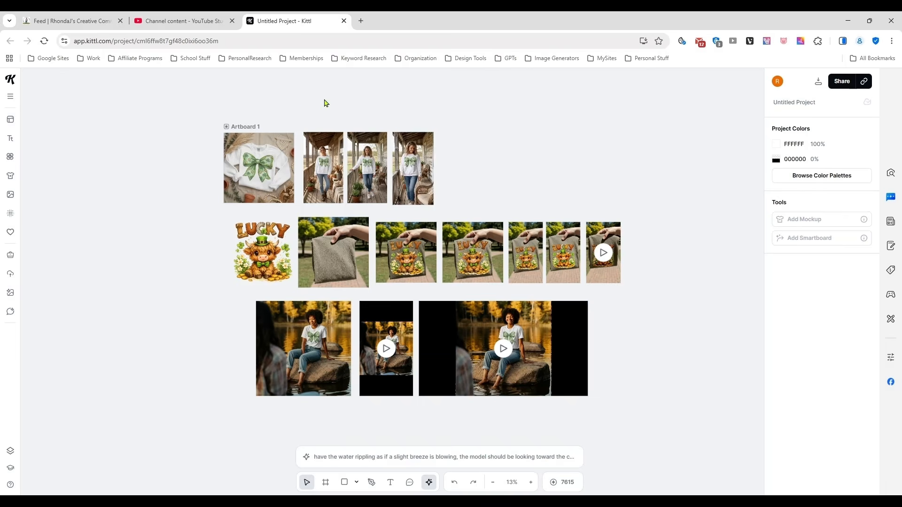
pyautogui.moveTo(306, 107); pyautogui.dragTo(682, 402)
pyautogui.press('Delete')
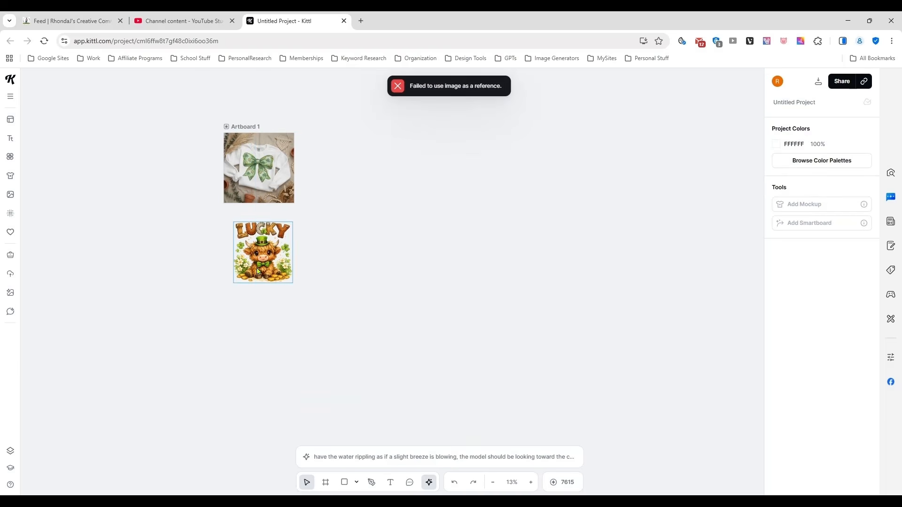
# Step: Center the Lucky highland cow design directly beneath the bow sweatshirt photo
pyautogui.click(258, 272)
pyautogui.click(268, 151)
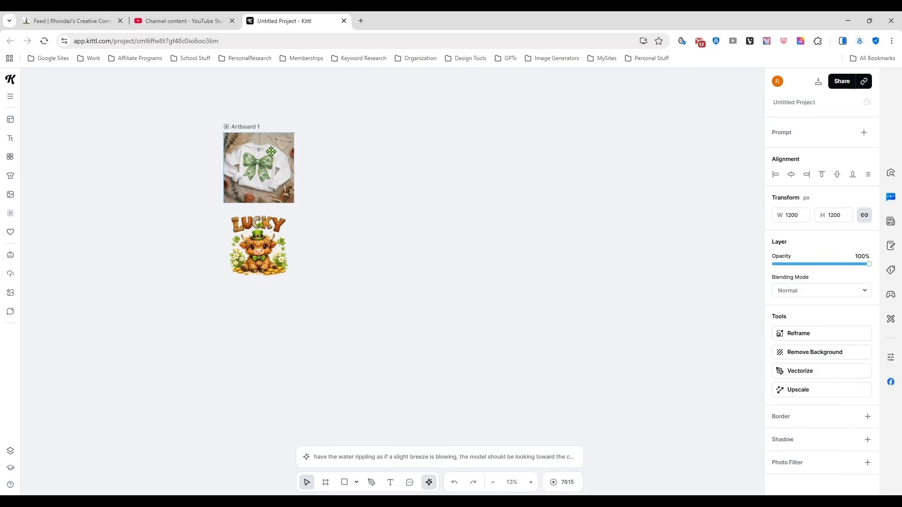
pyautogui.moveTo(258, 253); pyautogui.dragTo(259, 248)
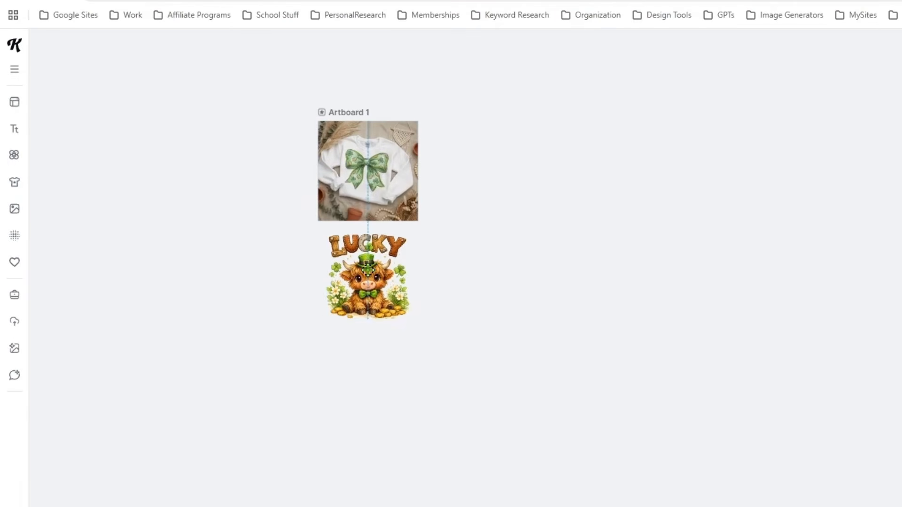
pyautogui.click(320, 383)
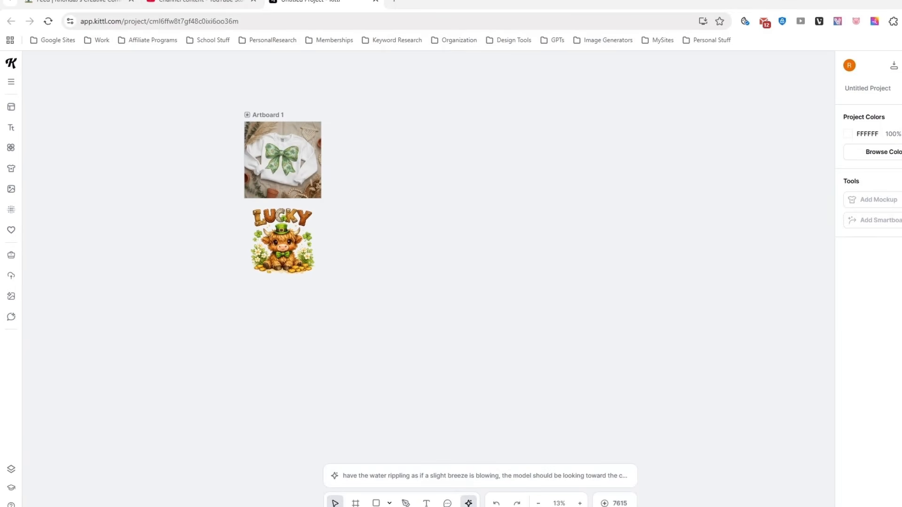
# Step: Import the photo of a hand holding a folded dark grey shirt, enlarge it to about 1869 px square and place it beside the sweatshirt photo
pyautogui.moveTo(901, 315); pyautogui.dragTo(298, 347)
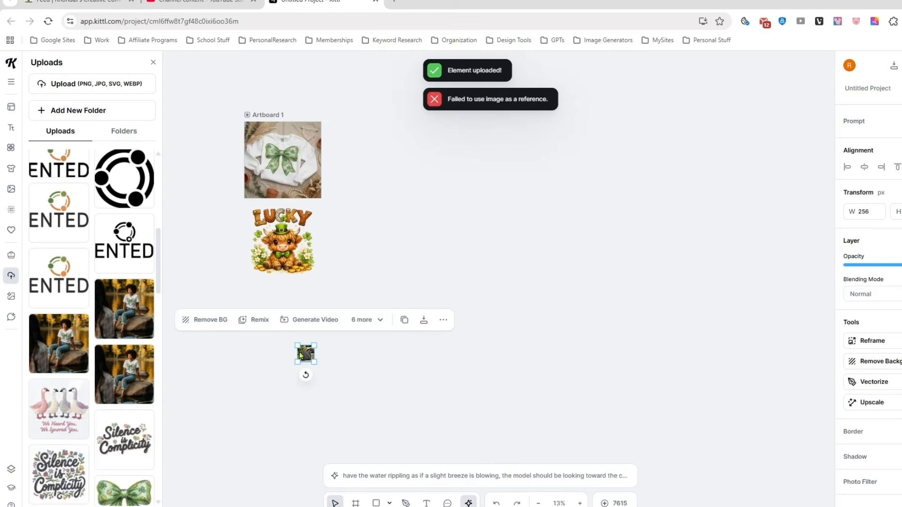
pyautogui.moveTo(305, 356); pyautogui.dragTo(317, 327)
pyautogui.moveTo(367, 138); pyautogui.dragTo(470, 242)
pyautogui.moveTo(411, 200); pyautogui.dragTo(412, 177)
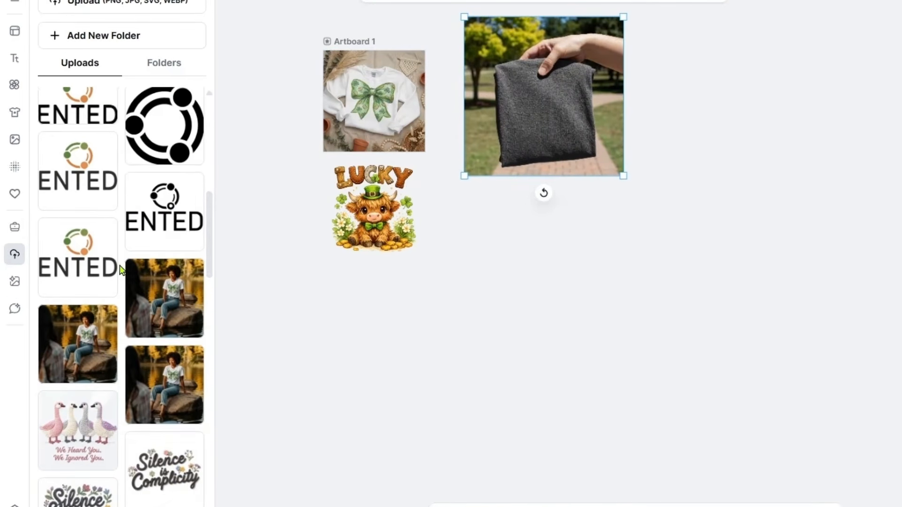
# Step: Find the angry black cat drawing with pale yellow eyes among the uploads and add it to the canvas
pyautogui.scroll(-5, 119, 282)
pyautogui.scroll(-6, 139, 274)
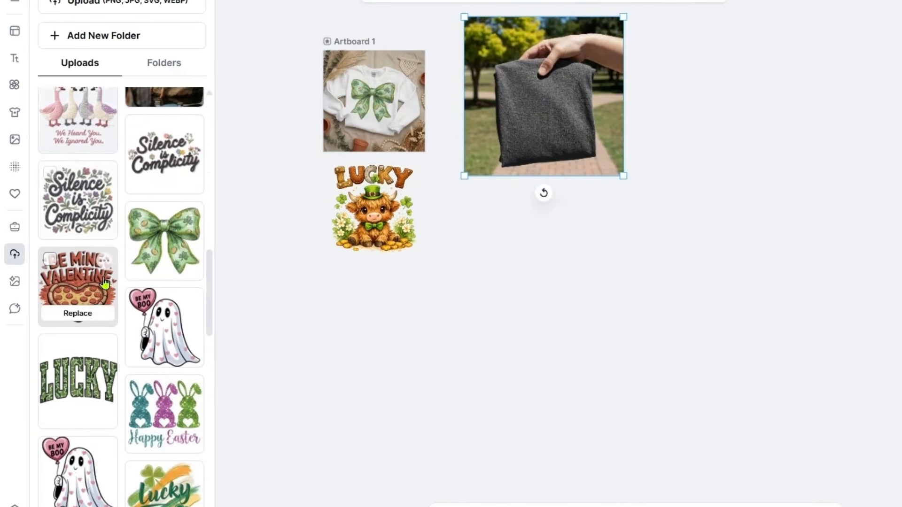
pyautogui.scroll(-6, 125, 301)
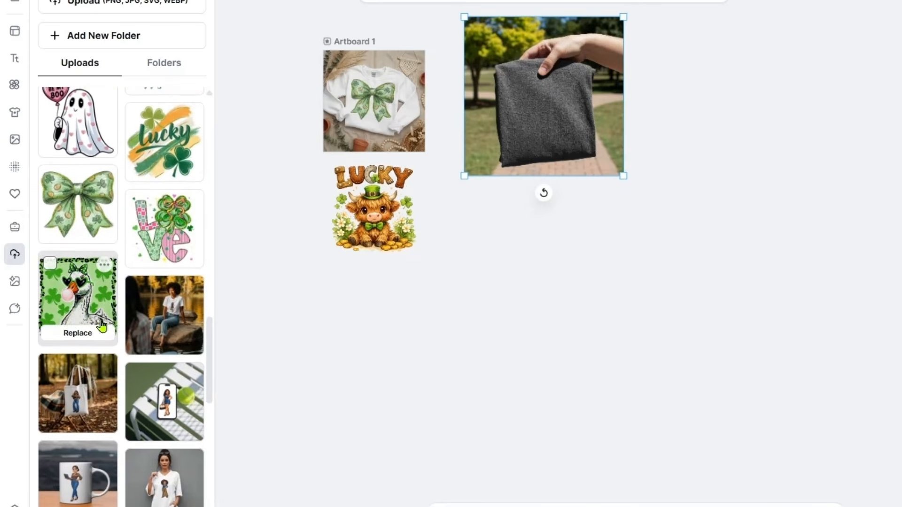
pyautogui.scroll(-8, 125, 310)
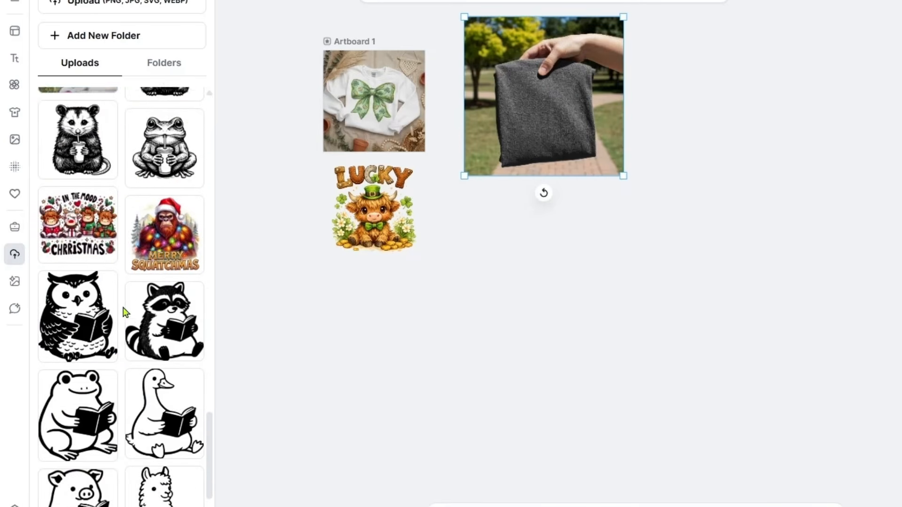
pyautogui.scroll(-8, 125, 312)
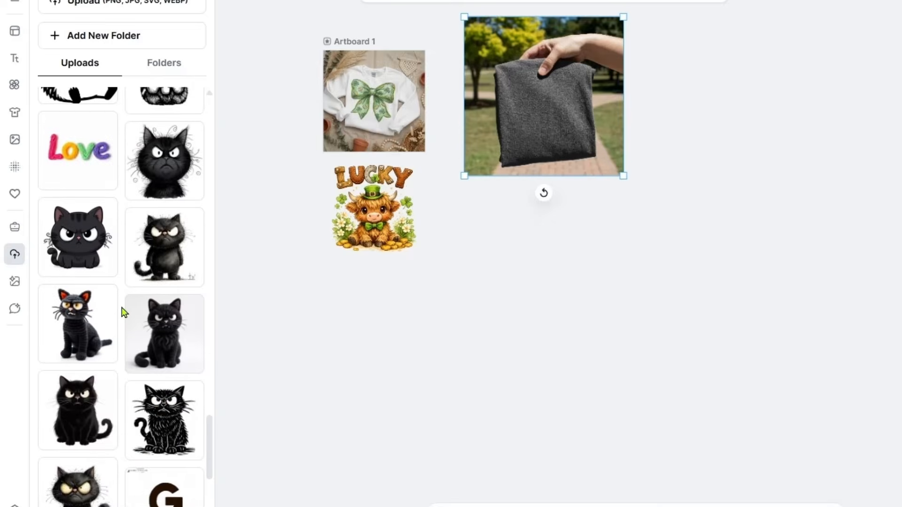
pyautogui.moveTo(75, 313); pyautogui.dragTo(640, 275)
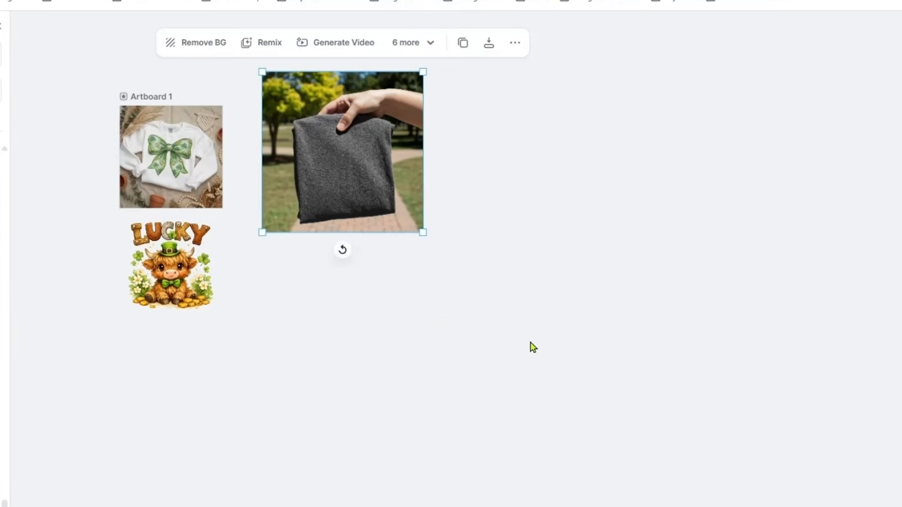
# Step: Enlarge the black cat drawing beside the folded shirt photo and remove its background
pyautogui.moveTo(552, 167); pyautogui.dragTo(701, 315)
pyautogui.moveTo(590, 226); pyautogui.dragTo(581, 221)
pyautogui.click(895, 434)
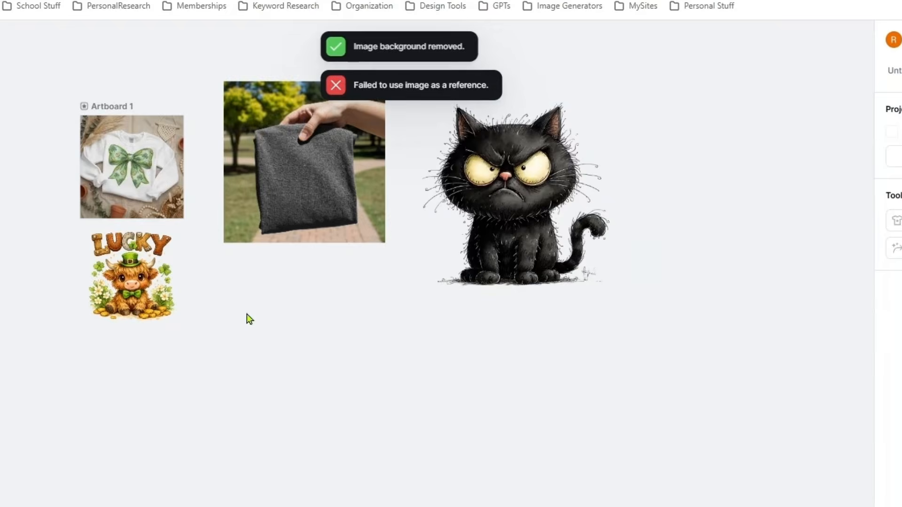
# Step: Arrange the black cat, the Lucky cow design and the folded shirt photo in a row beside the sweatshirt photo
pyautogui.moveTo(281, 204); pyautogui.dragTo(676, 203)
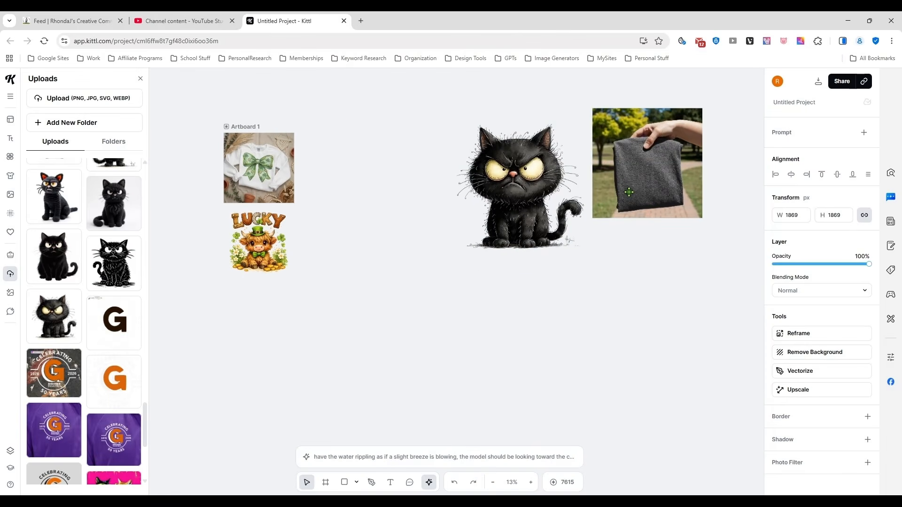
pyautogui.click(526, 207)
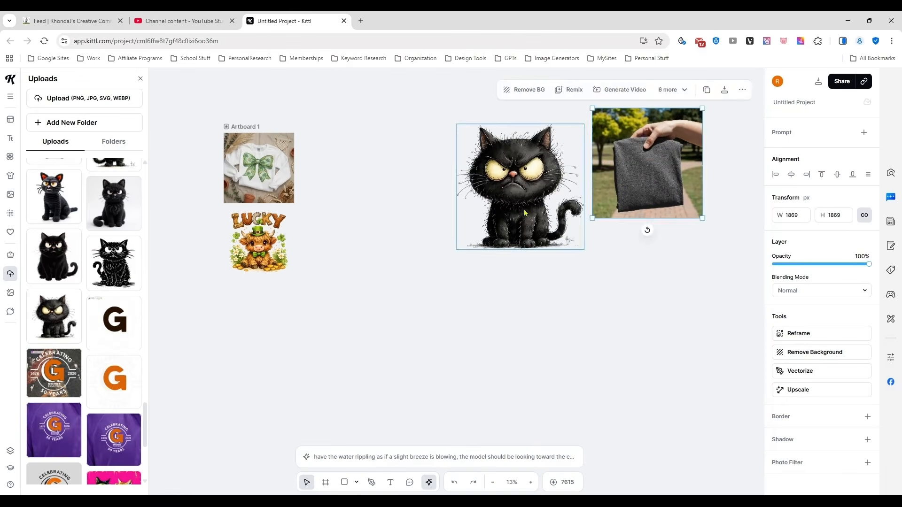
pyautogui.moveTo(526, 207); pyautogui.dragTo(404, 187)
pyautogui.moveTo(278, 243); pyautogui.dragTo(537, 140)
pyautogui.moveTo(634, 182); pyautogui.dragTo(618, 195)
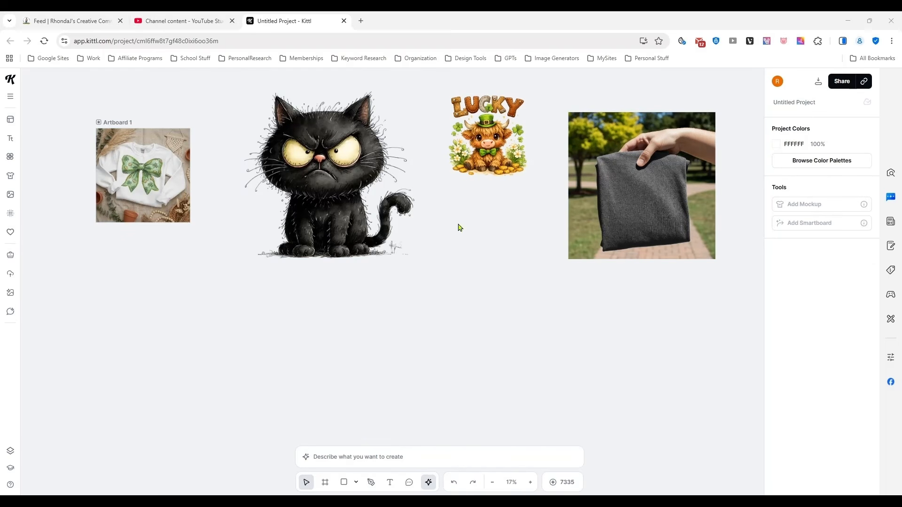
# Step: Enlarge the bow sweatshirt artboard and its photo to 2347 px square and move it clear of the black cat
pyautogui.click(111, 121)
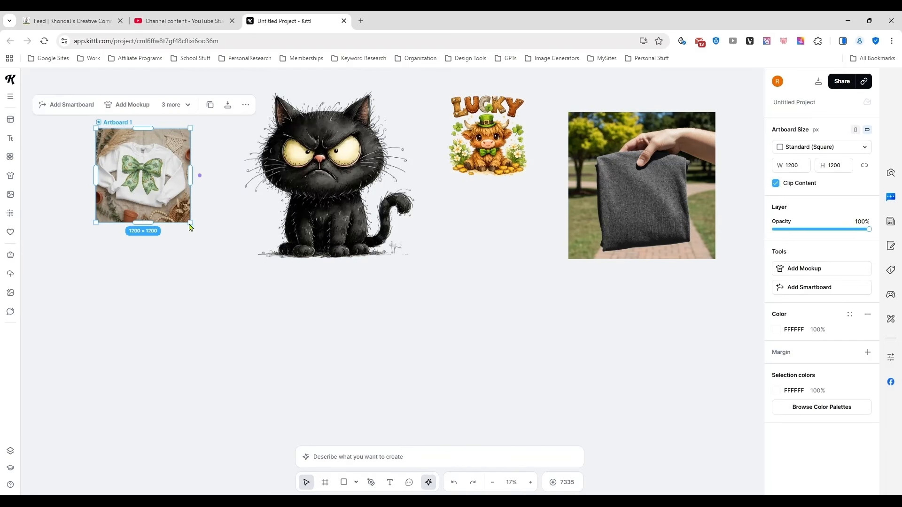
pyautogui.moveTo(191, 223); pyautogui.dragTo(267, 323)
pyautogui.moveTo(192, 261)
pyautogui.mouseDown()
pyautogui.moveTo(144, 220)
pyautogui.moveTo(188, 261)
pyautogui.mouseUp()
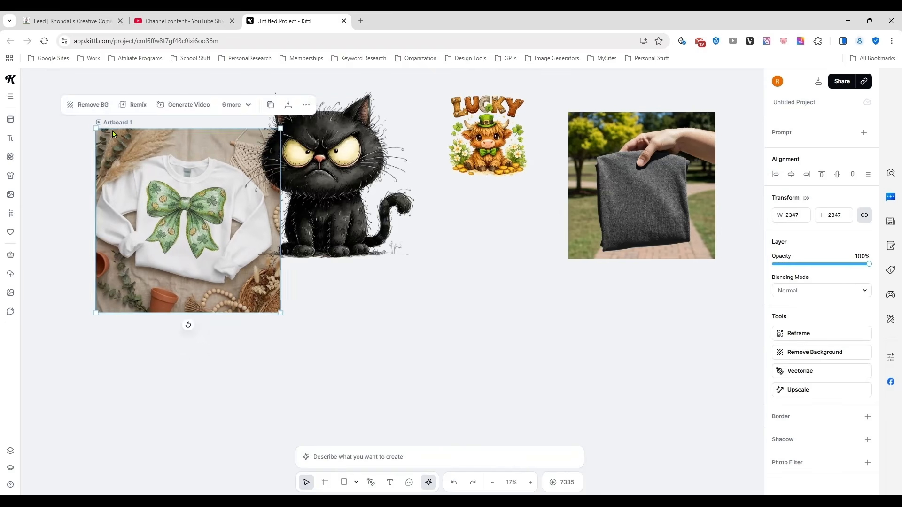
pyautogui.moveTo(112, 123); pyautogui.dragTo(66, 91)
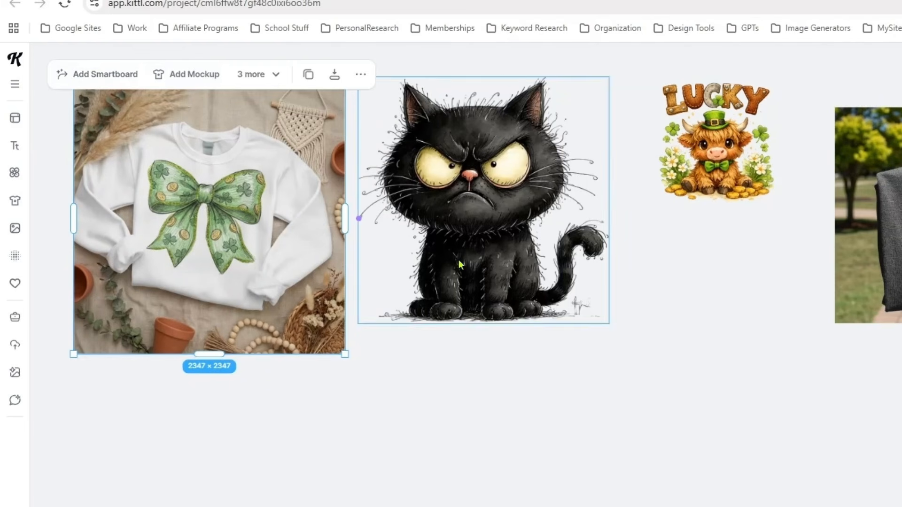
# Step: Enlarge the Lucky cow design to about 2060 × 2130 px and the folded shirt photo to about 2081 px square, lining them up with the cat
pyautogui.moveTo(459, 230); pyautogui.dragTo(481, 210)
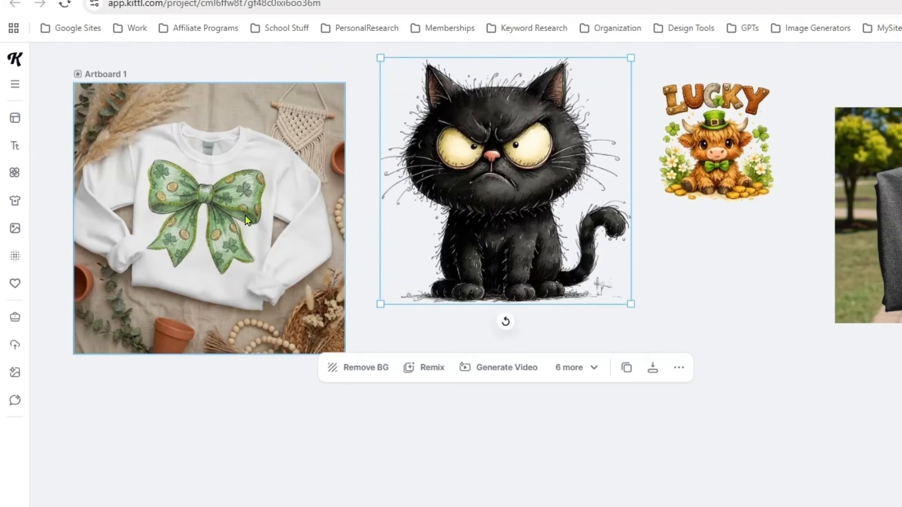
pyautogui.moveTo(733, 173); pyautogui.dragTo(728, 147)
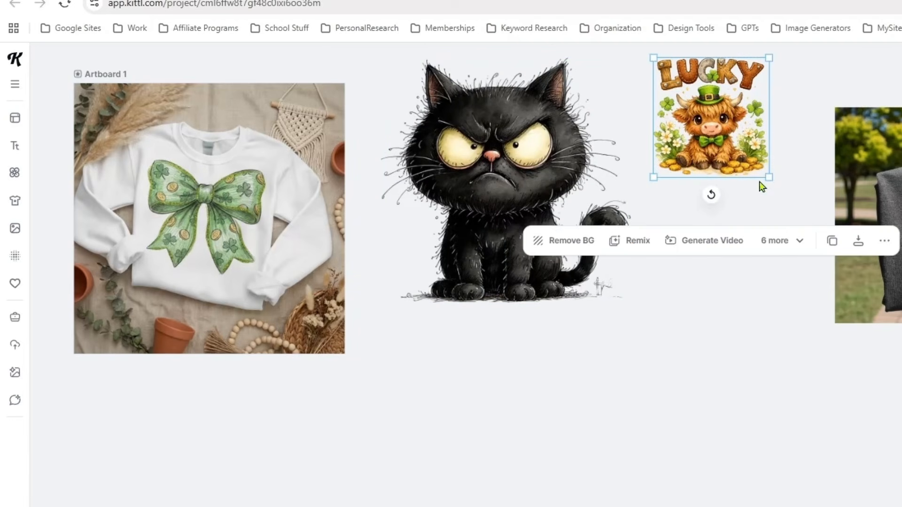
pyautogui.moveTo(769, 180); pyautogui.dragTo(864, 320)
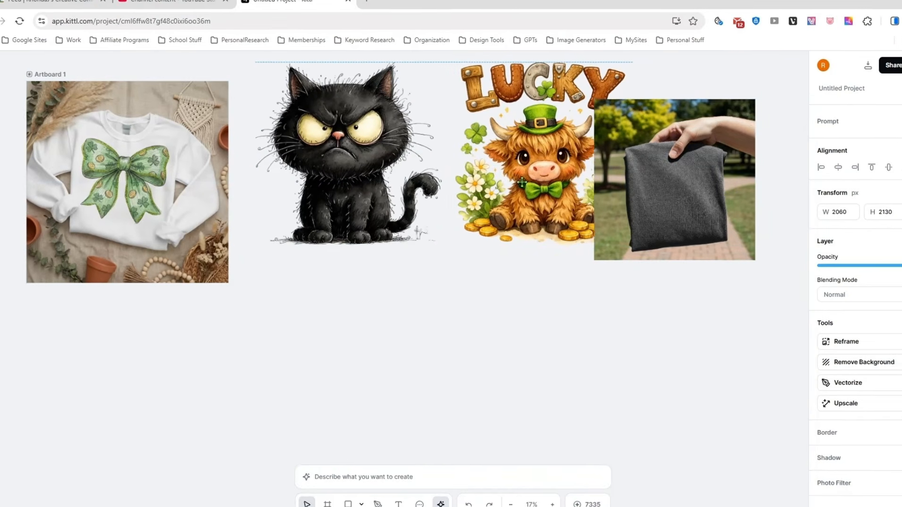
pyautogui.moveTo(656, 185); pyautogui.dragTo(688, 148)
pyautogui.moveTo(785, 222); pyautogui.dragTo(802, 242)
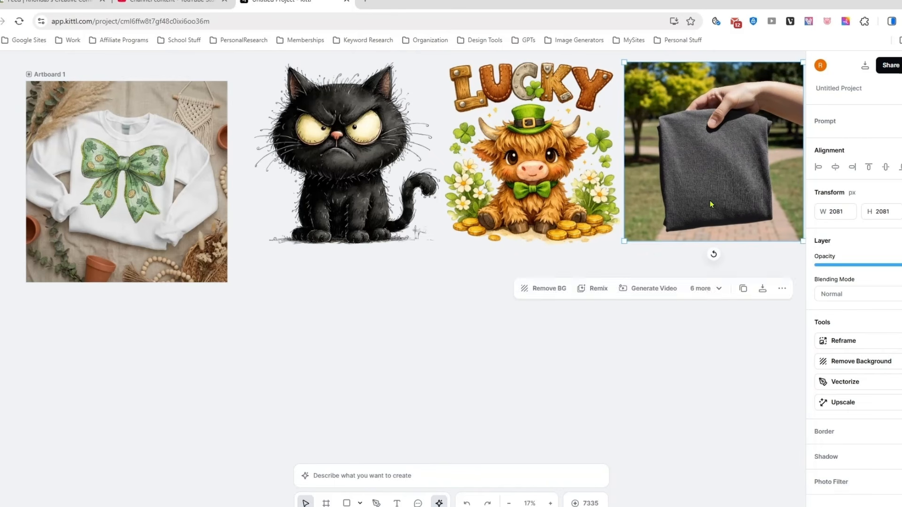
pyautogui.moveTo(711, 202)
pyautogui.mouseDown()
pyautogui.moveTo(714, 194)
pyautogui.moveTo(711, 203)
pyautogui.mouseUp()
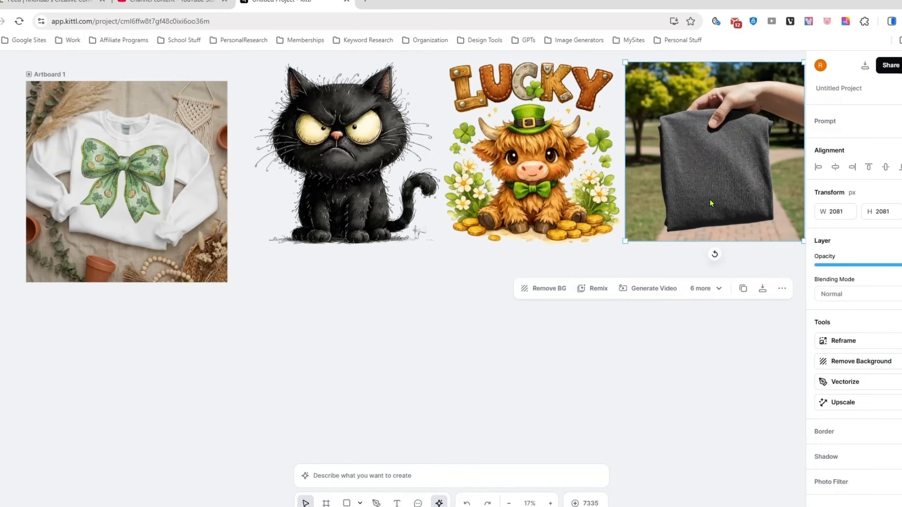
pyautogui.click(717, 353)
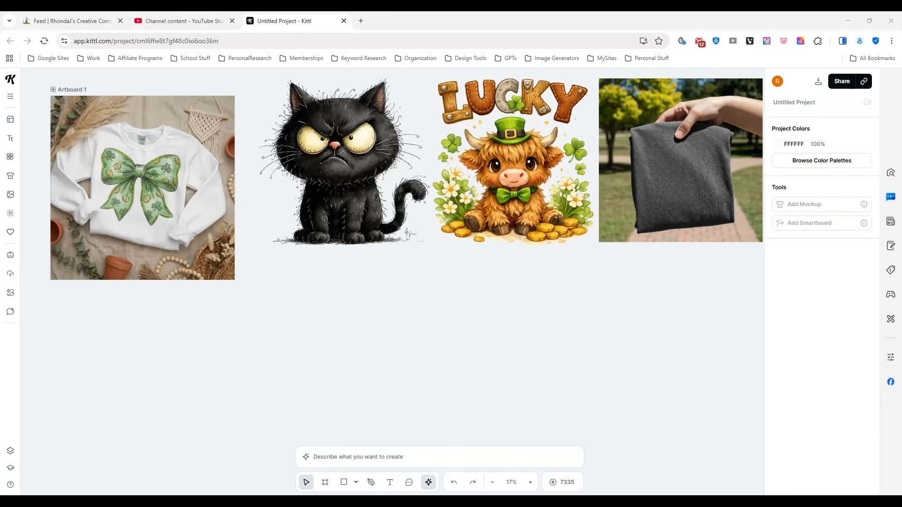
# Step: Import the photo of a woman in a white T-shirt, enlarge it to about 3130 × 3117 px and place it above the sweatshirt artboard
pyautogui.moveTo(901, 252); pyautogui.dragTo(471, 316)
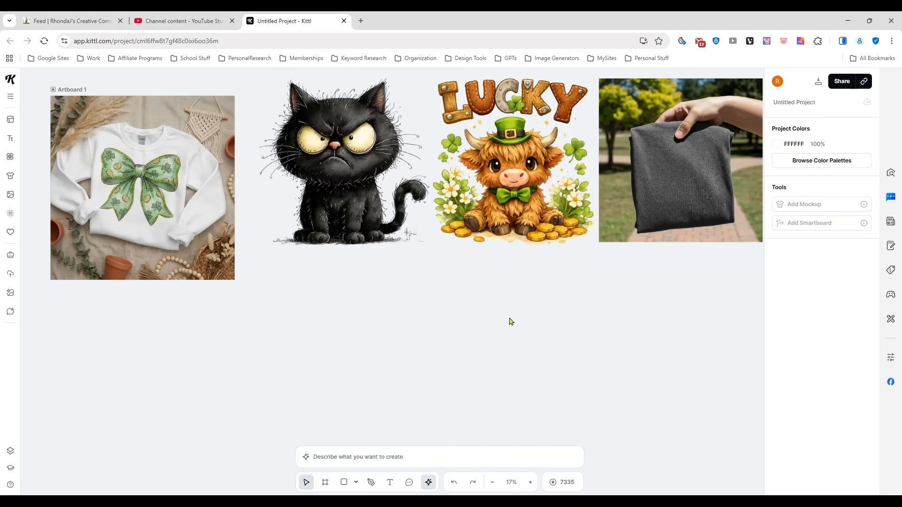
pyautogui.scroll(-3, 604, 319)
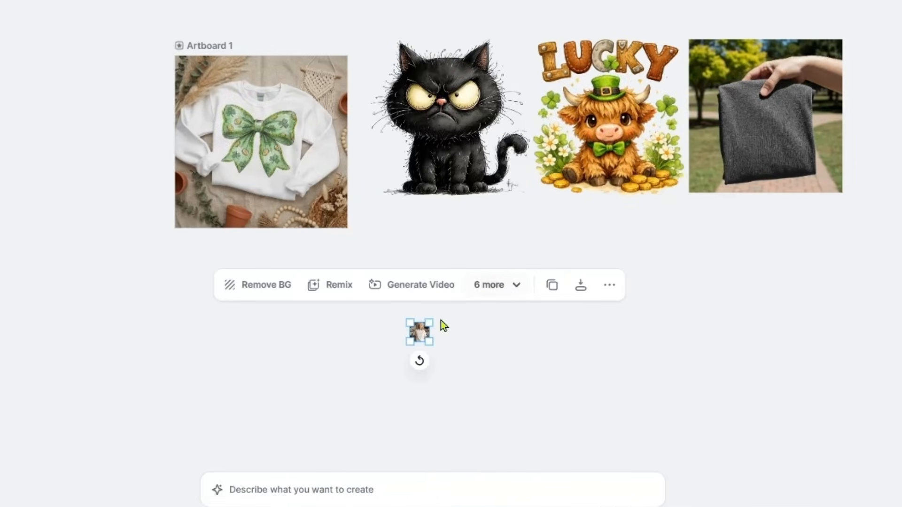
pyautogui.moveTo(410, 323); pyautogui.dragTo(150, 157)
pyautogui.moveTo(270, 257); pyautogui.dragTo(349, 305)
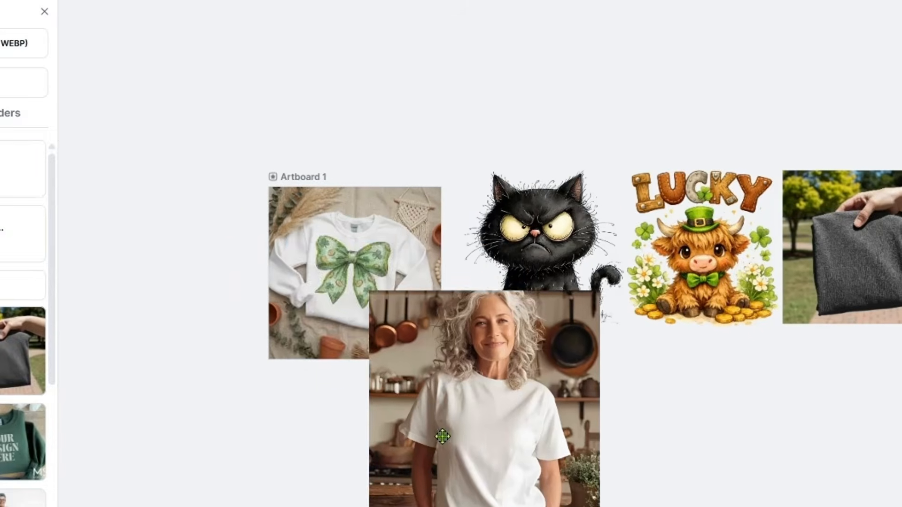
pyautogui.moveTo(442, 436); pyautogui.dragTo(221, 191)
pyautogui.moveTo(354, 328)
pyautogui.mouseDown()
pyautogui.moveTo(236, 370)
pyautogui.moveTo(306, 362)
pyautogui.moveTo(354, 328)
pyautogui.mouseUp()
pyautogui.moveTo(301, 202); pyautogui.dragTo(274, 195)
# Step: Move the sweatshirt artboard directly below the woman photo and close the uploads
pyautogui.moveTo(321, 179); pyautogui.dragTo(149, 280)
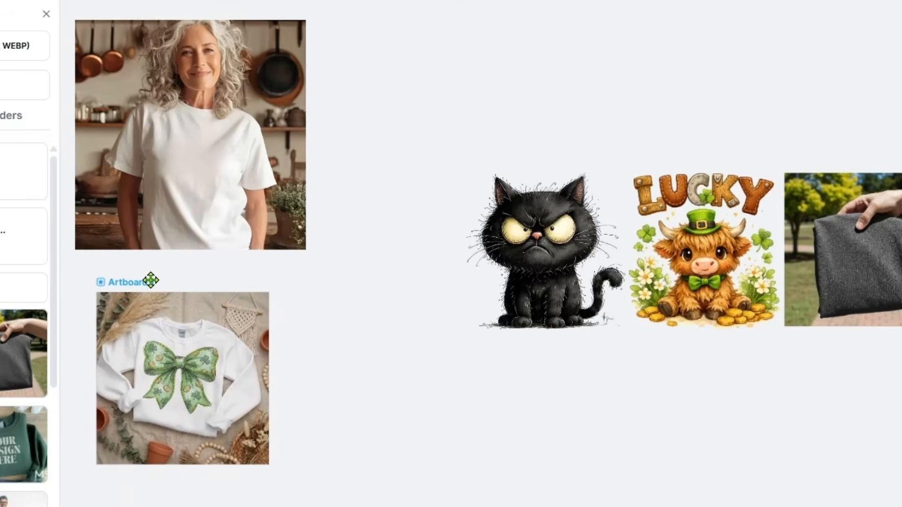
pyautogui.click(346, 121)
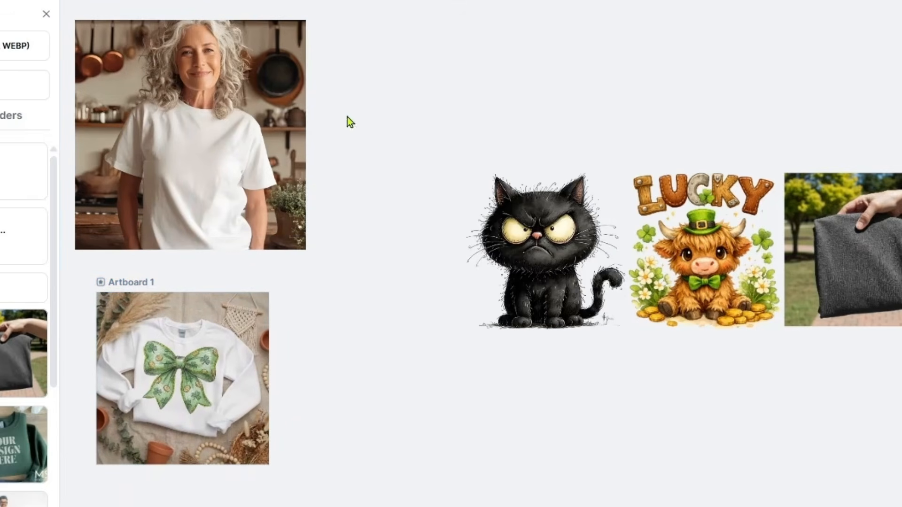
pyautogui.click(45, 14)
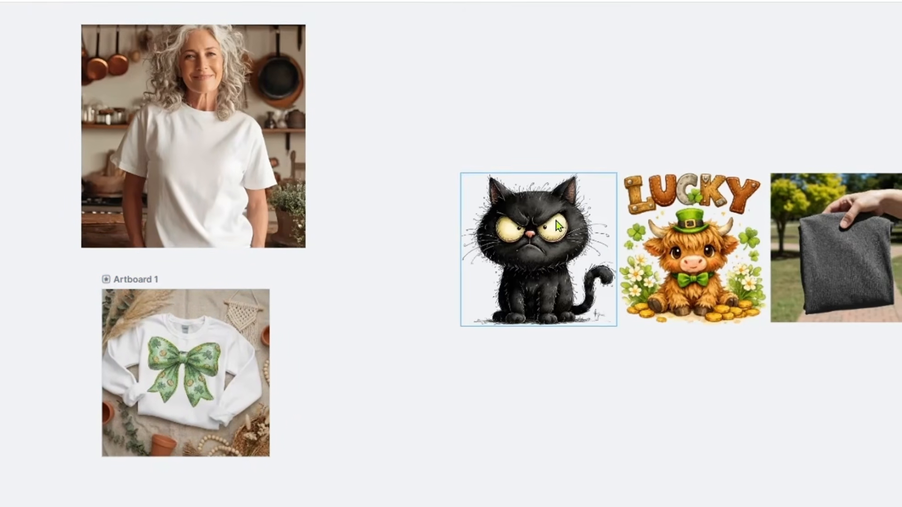
# Step: Stack the black cat, the Lucky cow design and the folded shirt photo in a column beside the woman and sweatshirt photos
pyautogui.moveTo(556, 221); pyautogui.dragTo(1, 106)
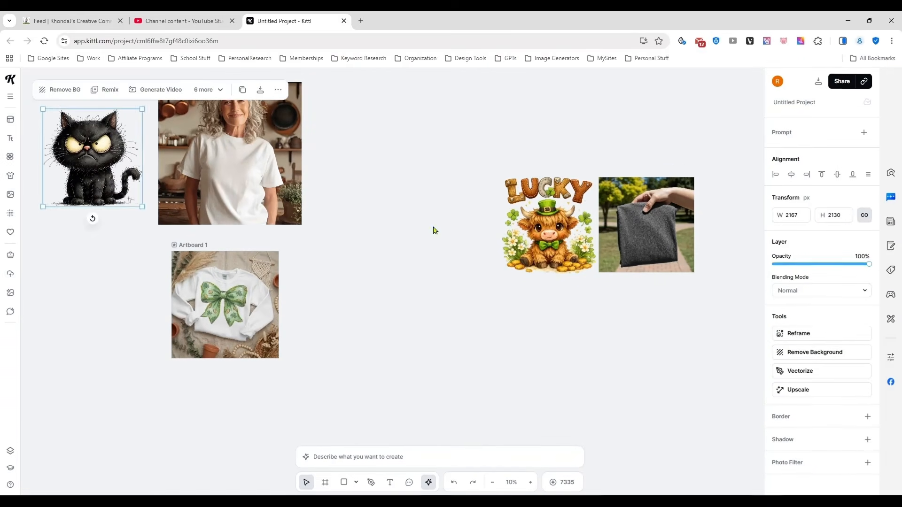
pyautogui.moveTo(527, 238); pyautogui.dragTo(57, 277)
pyautogui.moveTo(570, 227); pyautogui.dragTo(94, 280)
pyautogui.moveTo(606, 267); pyautogui.dragTo(106, 382)
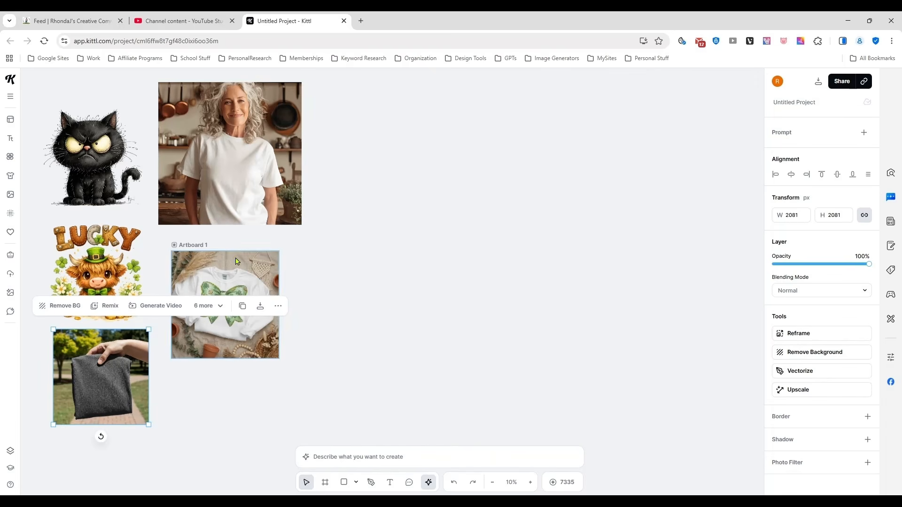
# Step: Remix the bow sweatshirt artboard in 9:16 with the prompt "take the shirt and put it on a woman standing on the porch of a cozy farmhouse"
pyautogui.moveTo(199, 244)
pyautogui.mouseDown()
pyautogui.moveTo(372, 188)
pyautogui.moveTo(372, 138)
pyautogui.moveTo(242, 243)
pyautogui.moveTo(216, 241)
pyautogui.mouseUp()
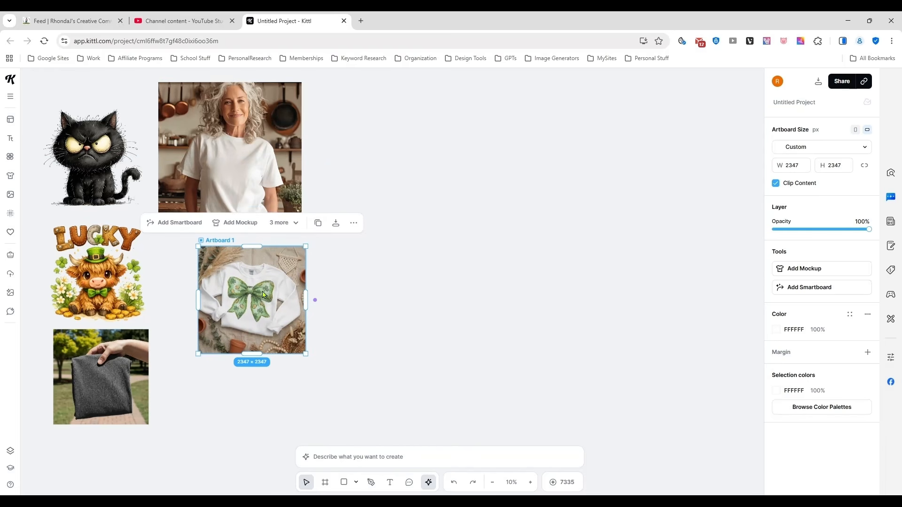
pyautogui.click(383, 457)
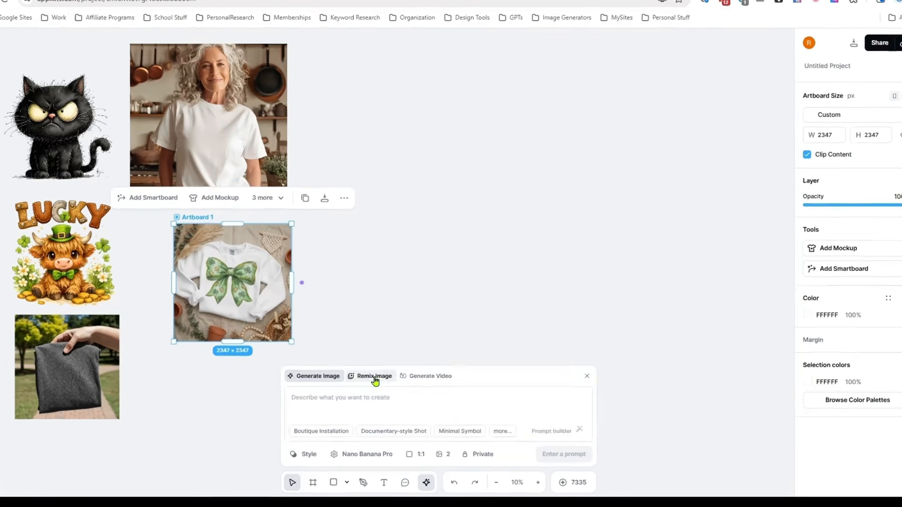
pyautogui.click(379, 381)
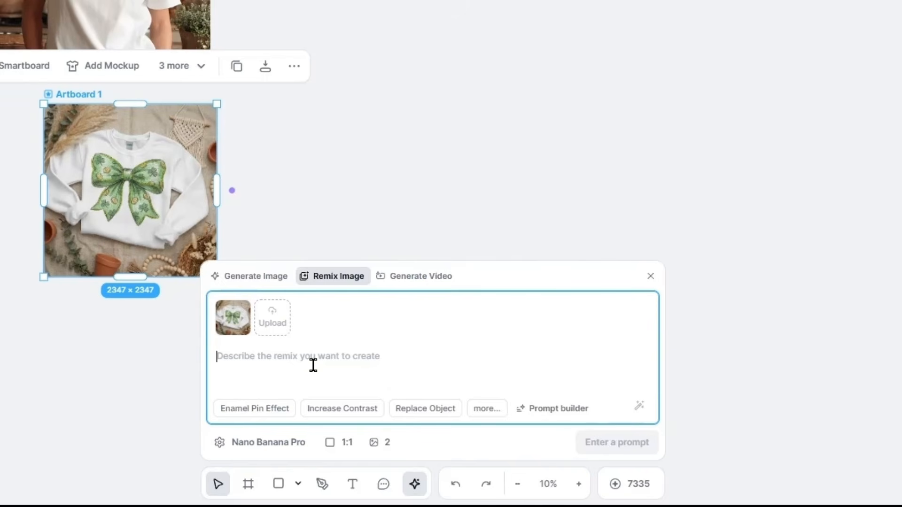
pyautogui.click(344, 442)
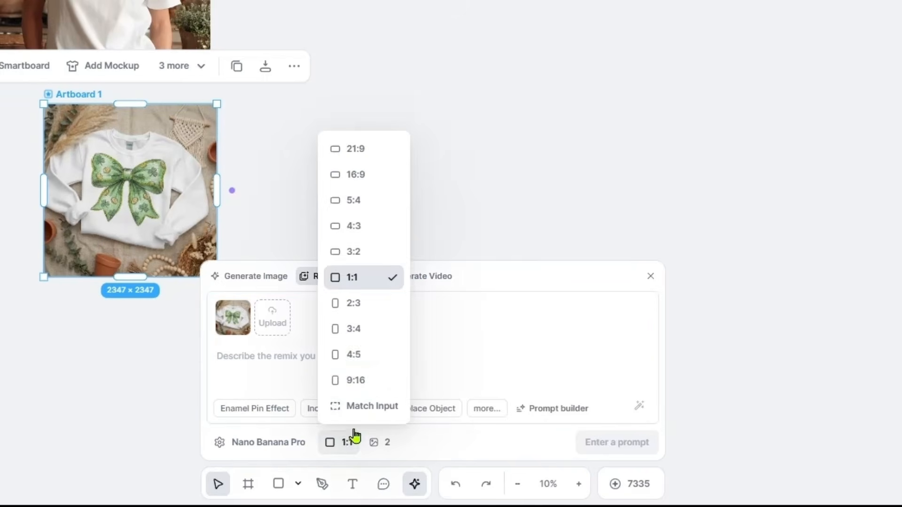
pyautogui.click(375, 381)
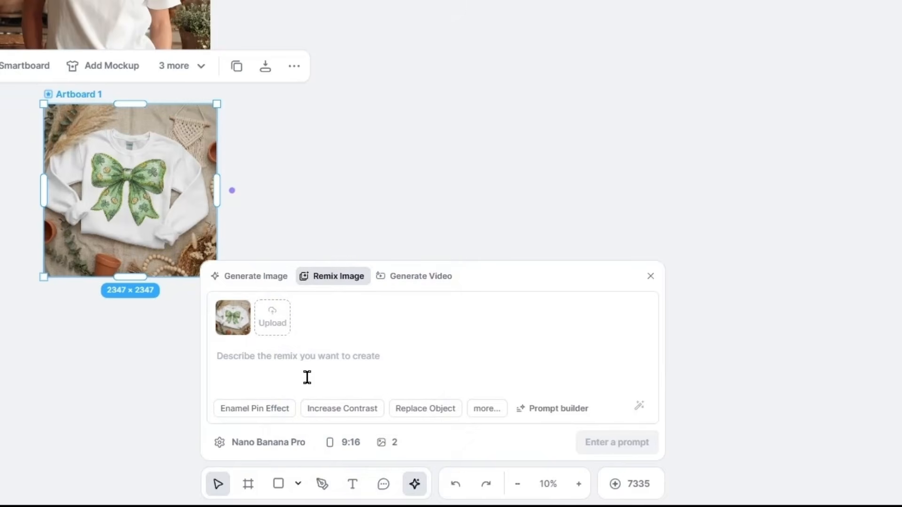
pyautogui.click(318, 364)
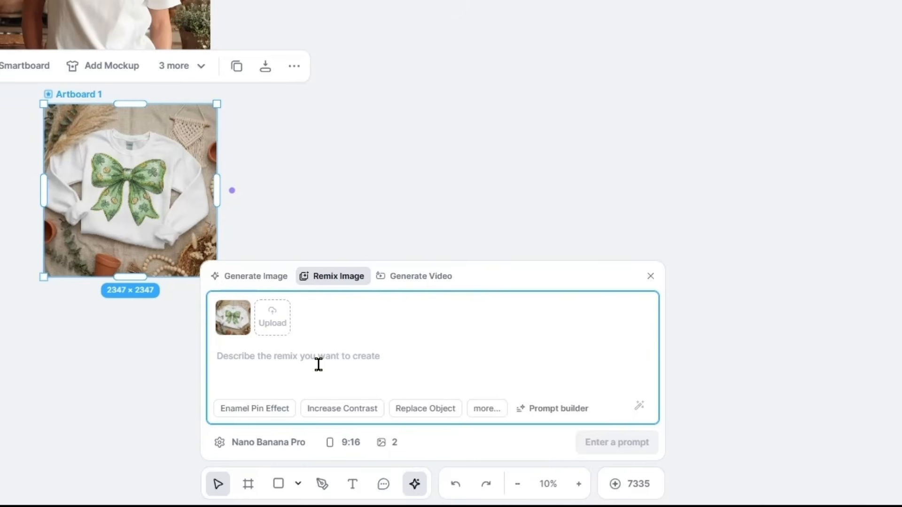
pyautogui.write('take the shirt and put it on a woman standing on the porch of a cozy farmhouse')
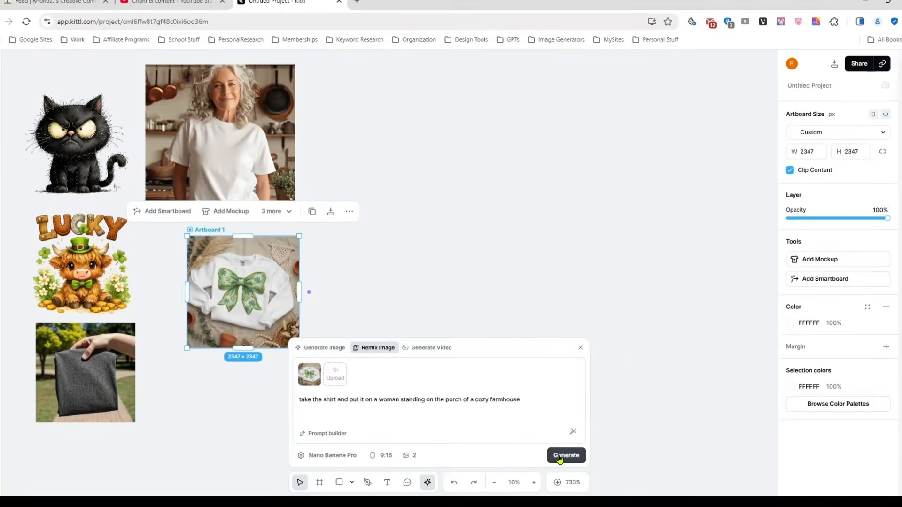
pyautogui.click(608, 440)
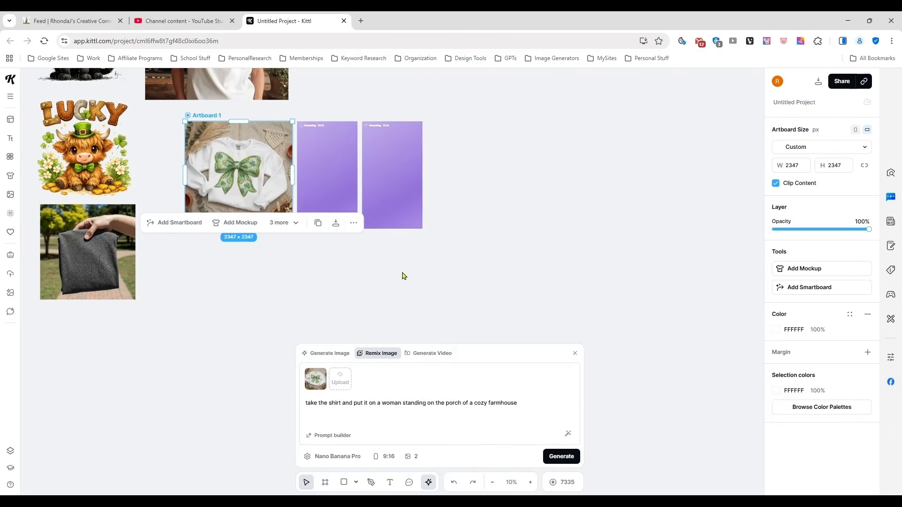
# Step: Remix the woman in the white T-shirt together with the black cat using the prompt "place the cat design on the shirt of the model"
pyautogui.scroll(2, 431, 302)
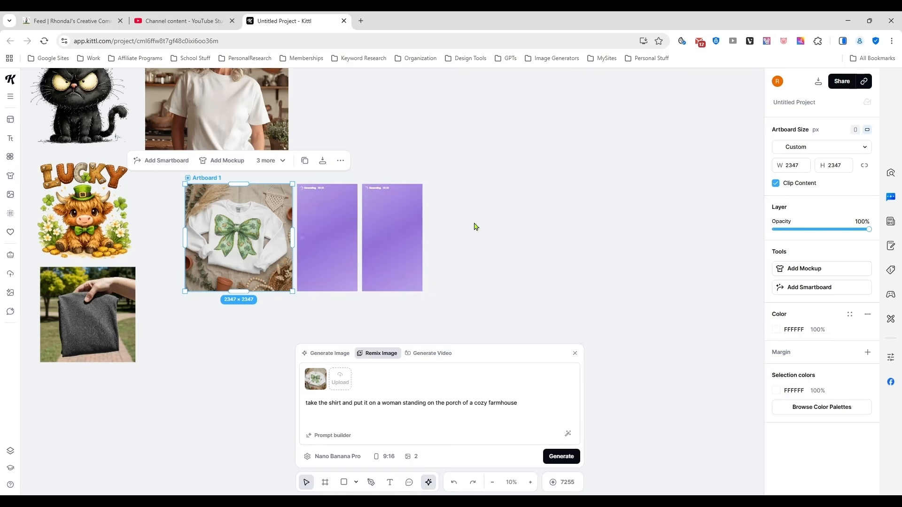
pyautogui.scroll(2, 473, 233)
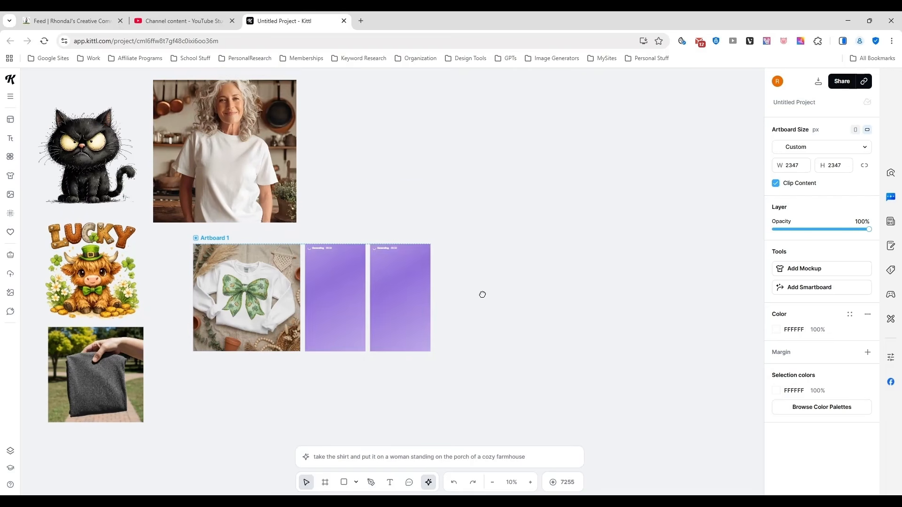
pyautogui.click(241, 178)
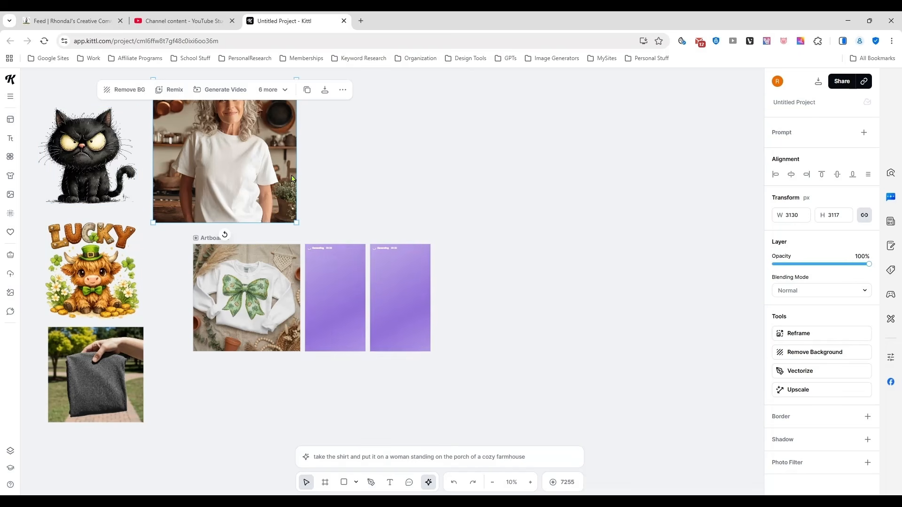
pyautogui.moveTo(324, 404); pyautogui.dragTo(379, 414)
pyautogui.click(143, 150)
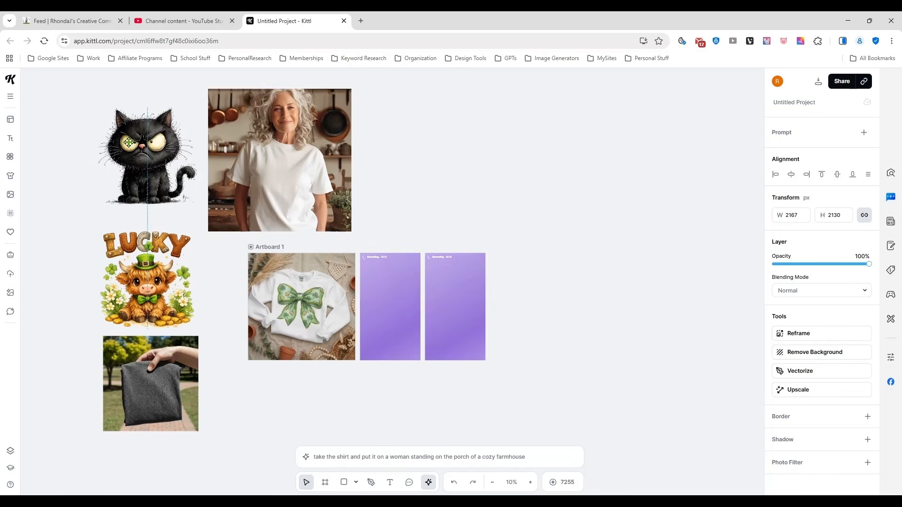
pyautogui.moveTo(69, 133); pyautogui.dragTo(295, 116)
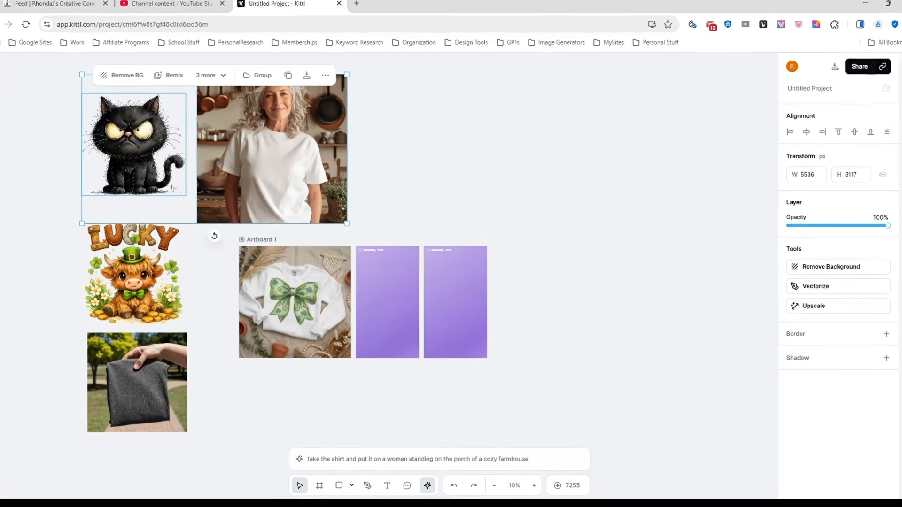
pyautogui.click(448, 449)
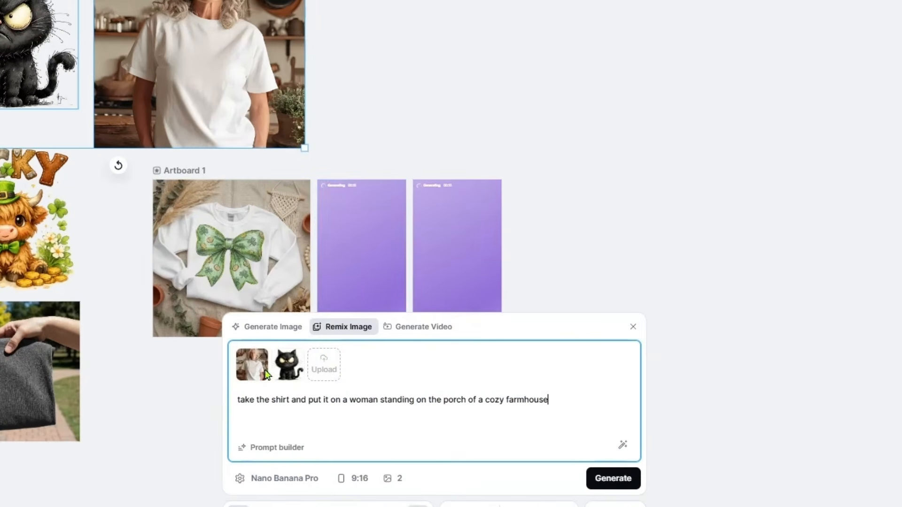
pyautogui.tripleClick(431, 401)
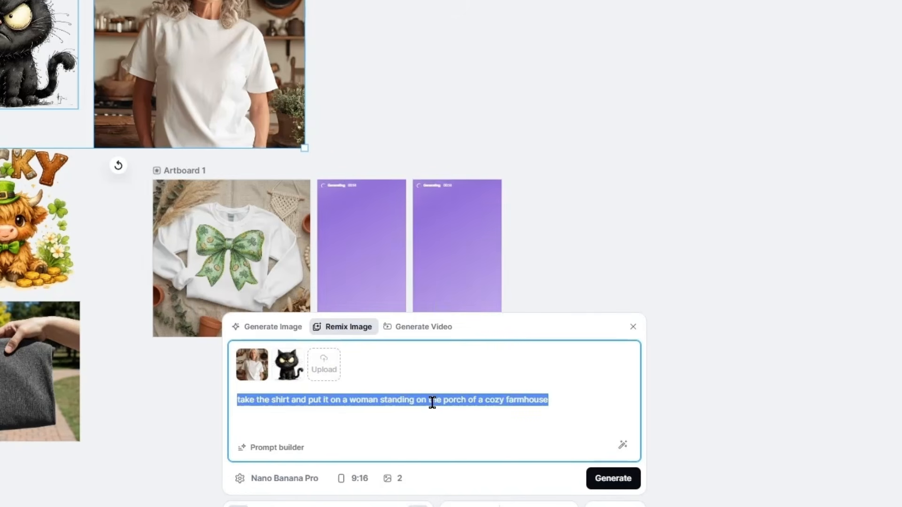
pyautogui.write('place the cat')
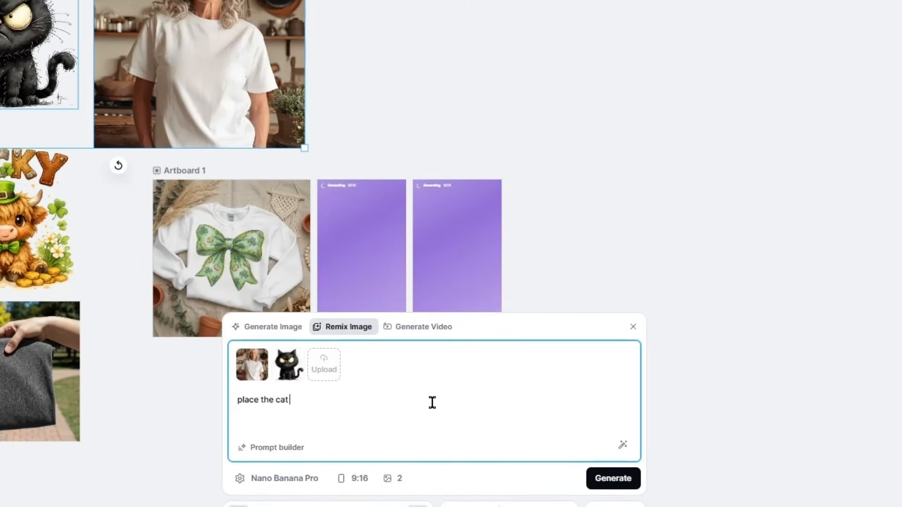
pyautogui.write(' design on the')
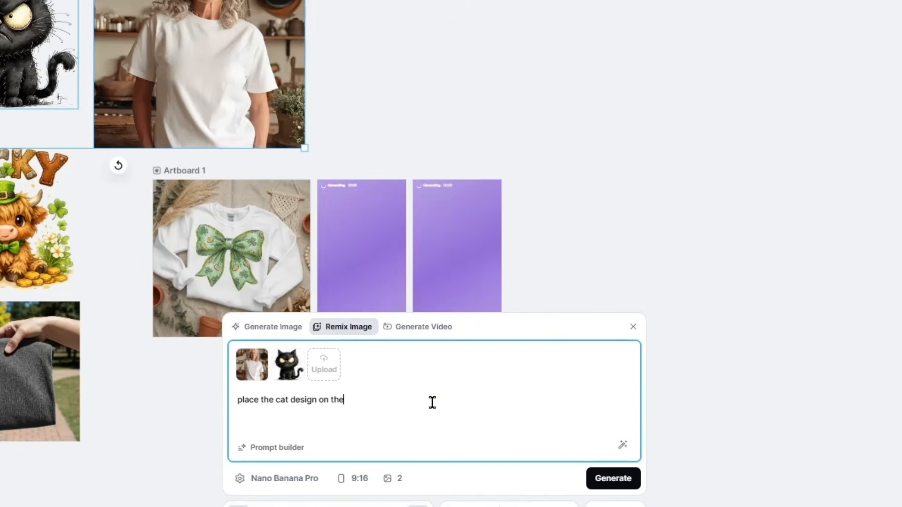
pyautogui.write(' shirt of the')
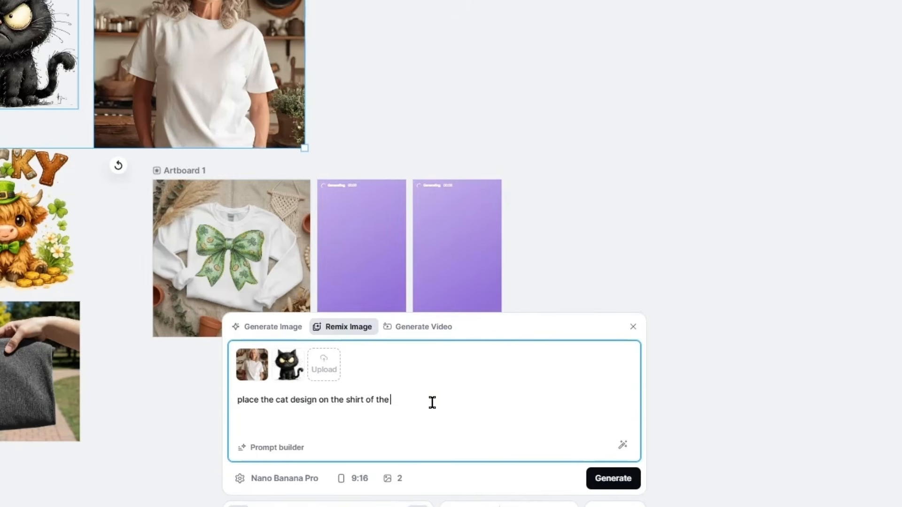
pyautogui.write(' model')
pyautogui.press('Return')
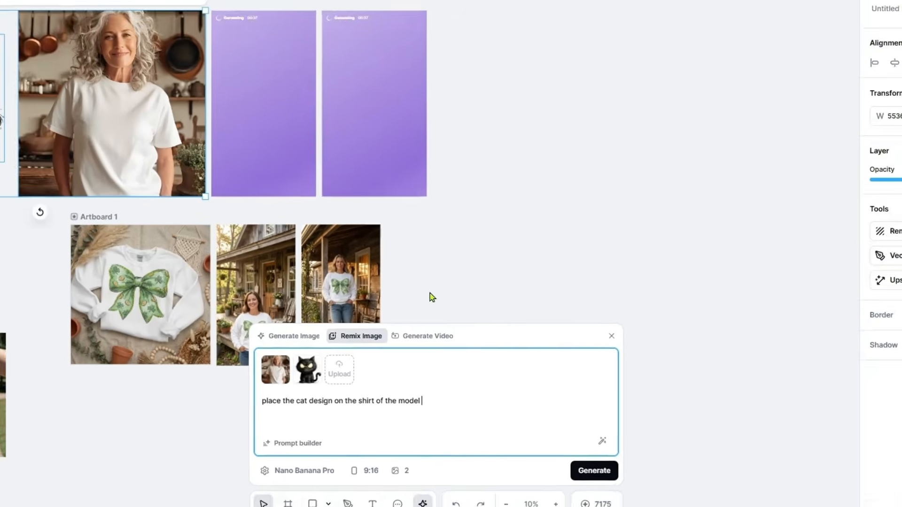
# Step: Examine the generated farmhouse porch sweatshirt mockups and the cat T-shirt mockups up close
pyautogui.click(428, 276)
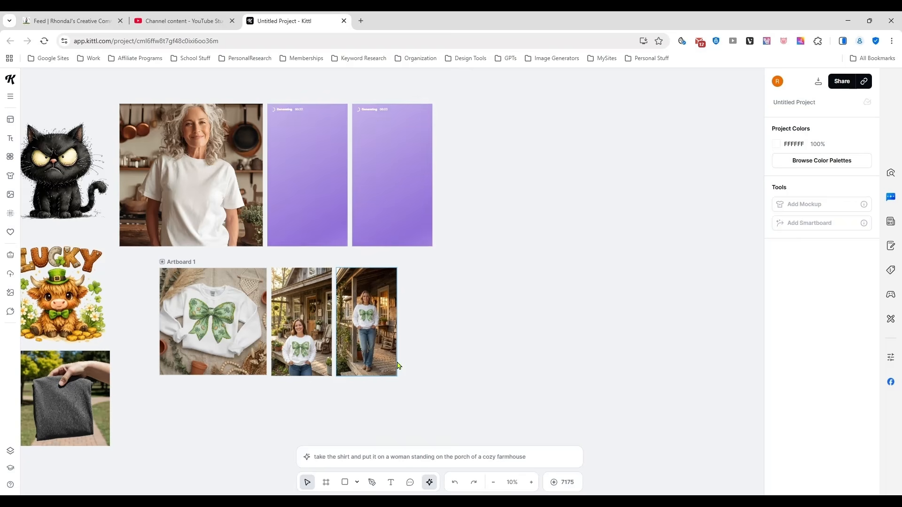
pyautogui.moveTo(332, 421); pyautogui.dragTo(434, 418)
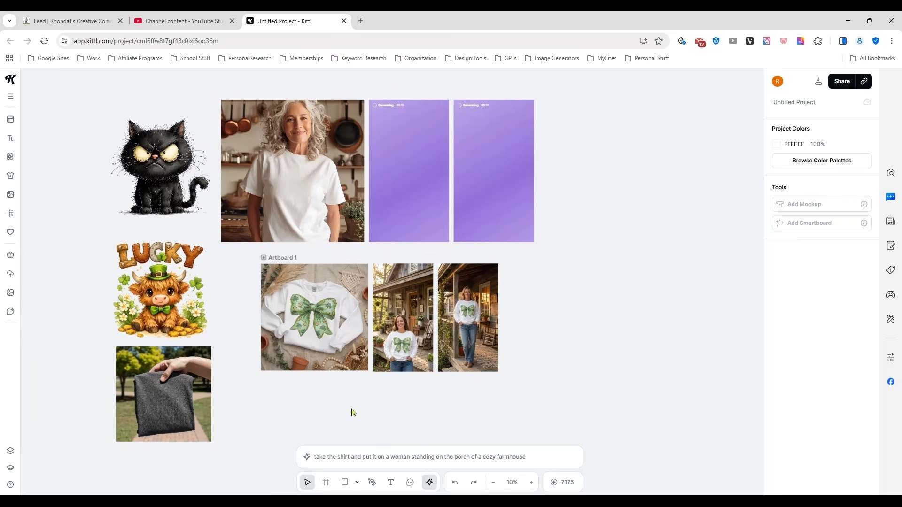
pyautogui.moveTo(433, 421); pyautogui.dragTo(380, 408)
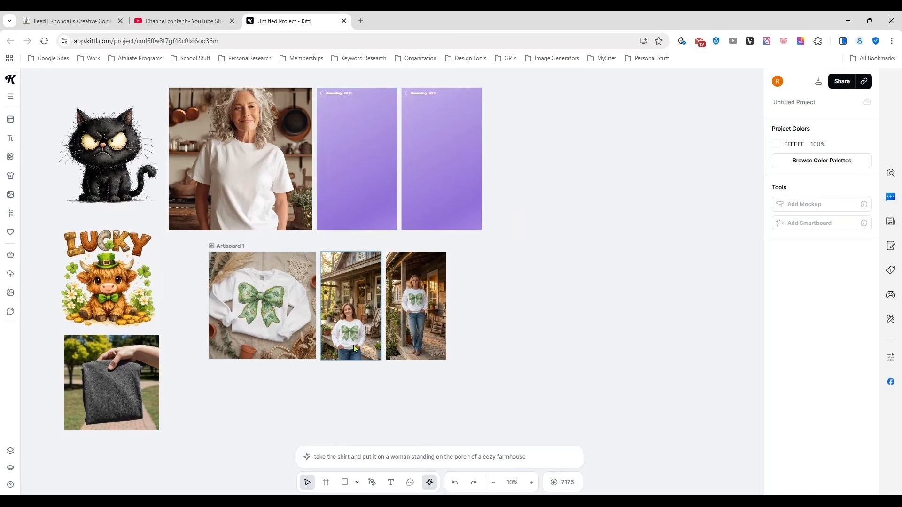
pyautogui.scroll(5, 406, 399)
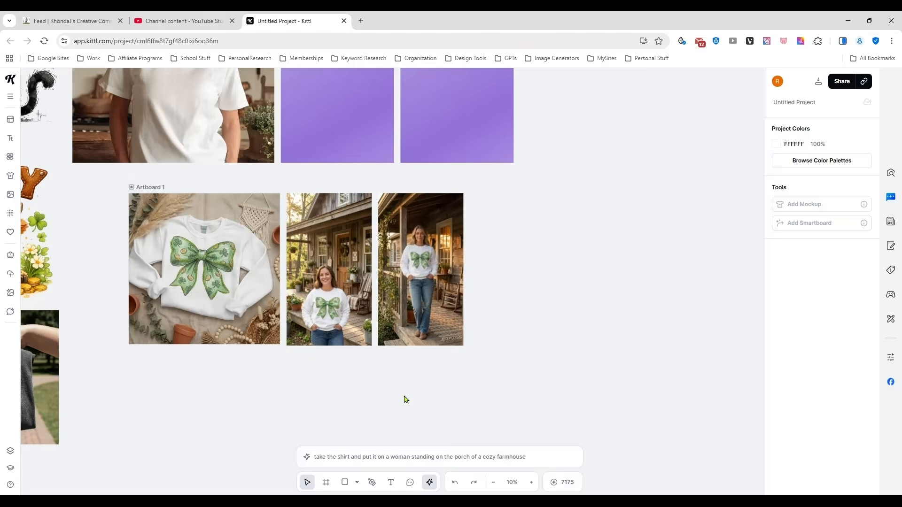
pyautogui.moveTo(353, 372); pyautogui.dragTo(462, 437)
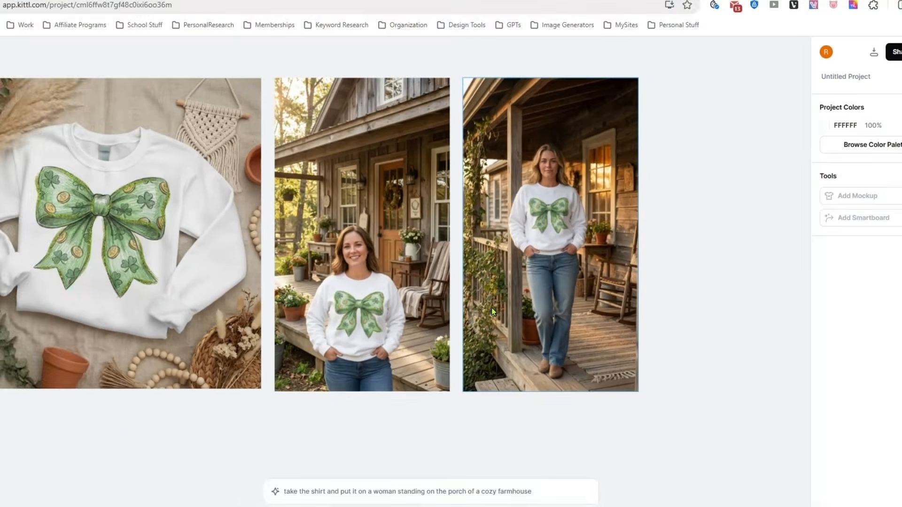
pyautogui.scroll(-5, 491, 303)
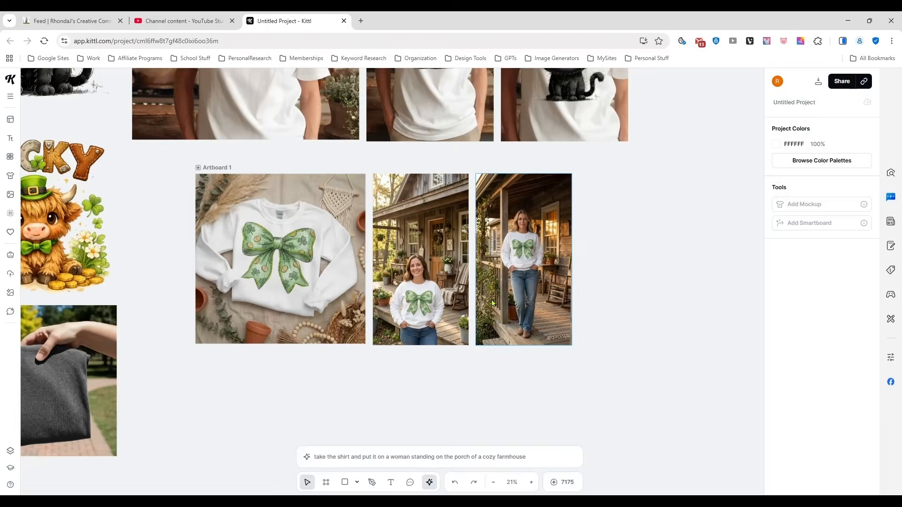
pyautogui.scroll(-3, 492, 303)
pyautogui.moveTo(600, 230); pyautogui.dragTo(537, 358)
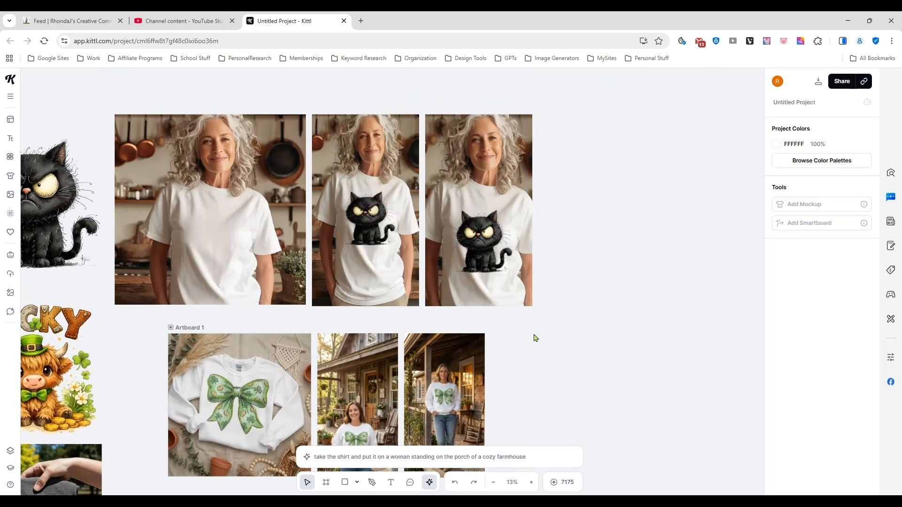
pyautogui.scroll(4, 534, 337)
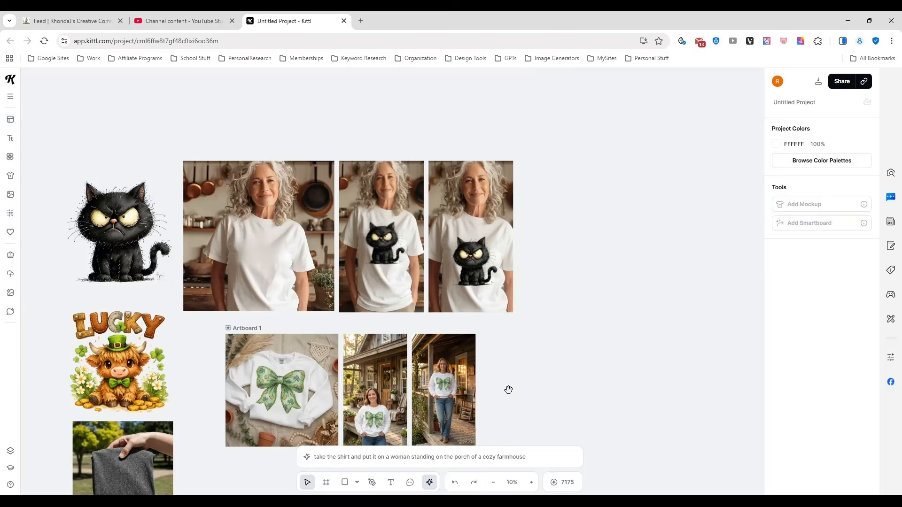
# Step: Remix the Lucky cow design together with the folded shirt photo using the prompt "place the design on the shirt"
pyautogui.scroll(-3, 508, 389)
pyautogui.click(124, 396)
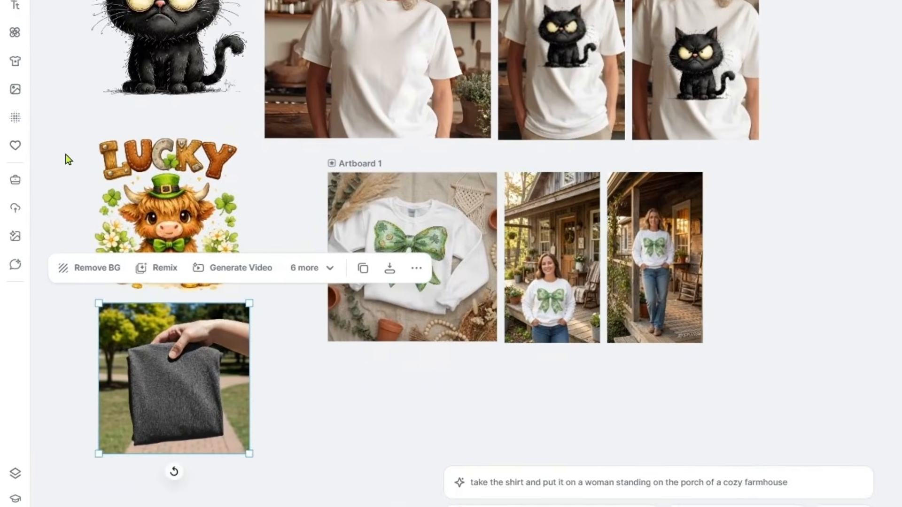
pyautogui.moveTo(50, 212); pyautogui.dragTo(186, 461)
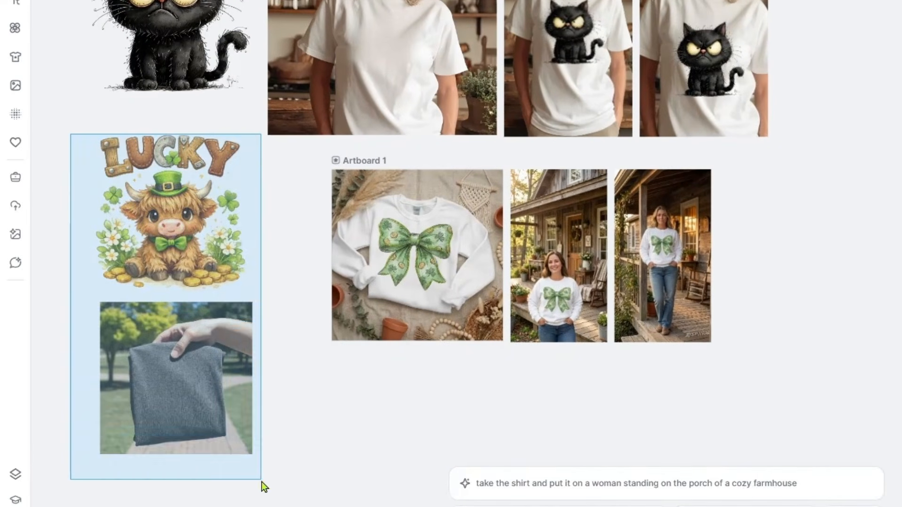
pyautogui.moveTo(261, 482); pyautogui.dragTo(261, 482)
pyautogui.click(641, 487)
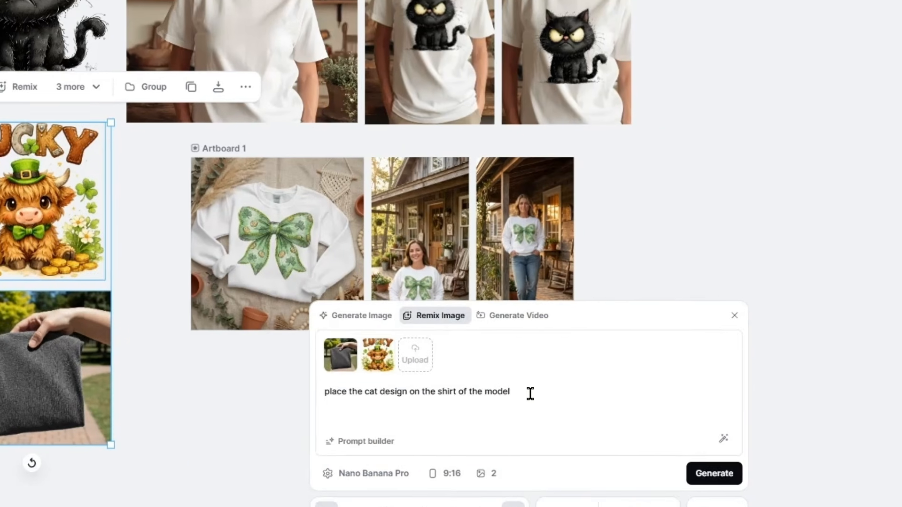
pyautogui.tripleClick(668, 402)
pyautogui.click(435, 387)
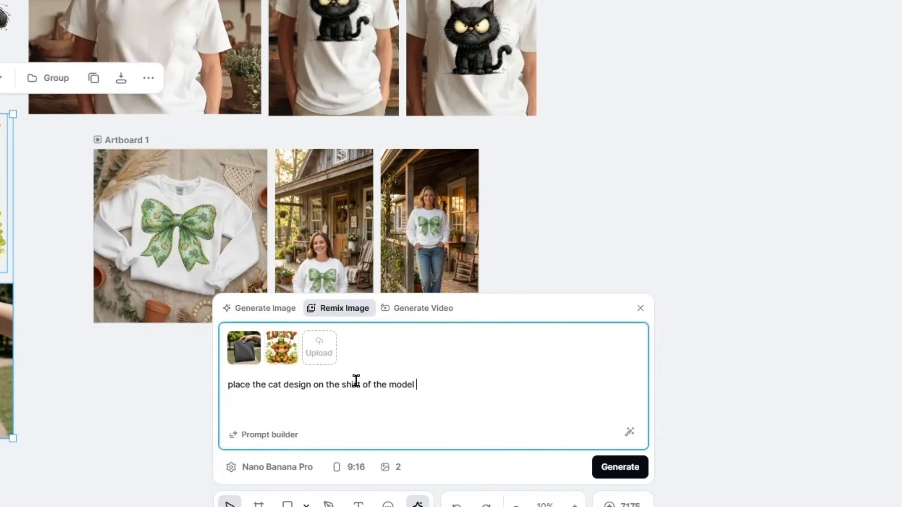
pyautogui.moveTo(339, 386); pyautogui.dragTo(442, 388)
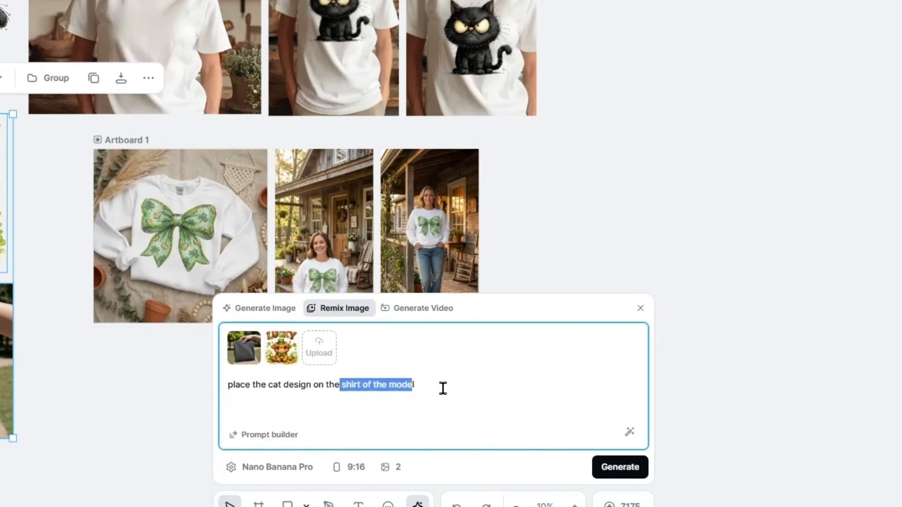
pyautogui.tripleClick(318, 384)
pyautogui.write('place the desi')
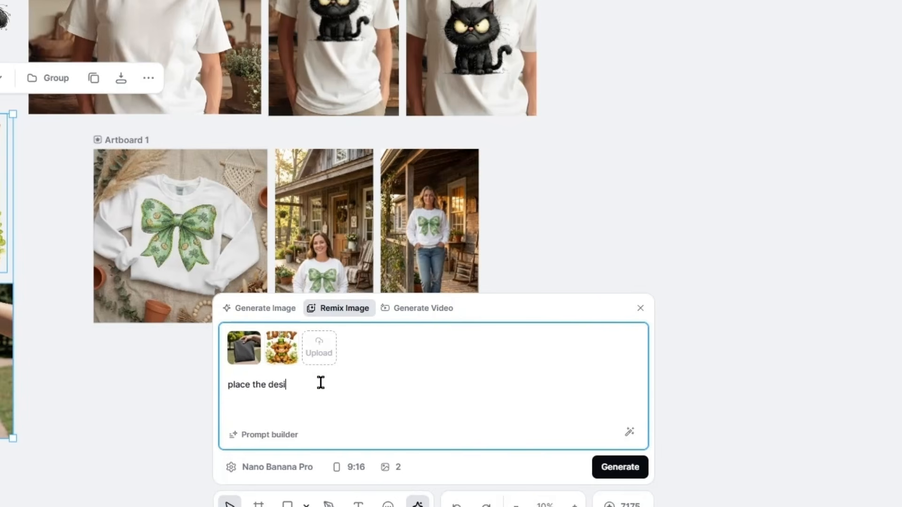
pyautogui.write('gn on the shirt')
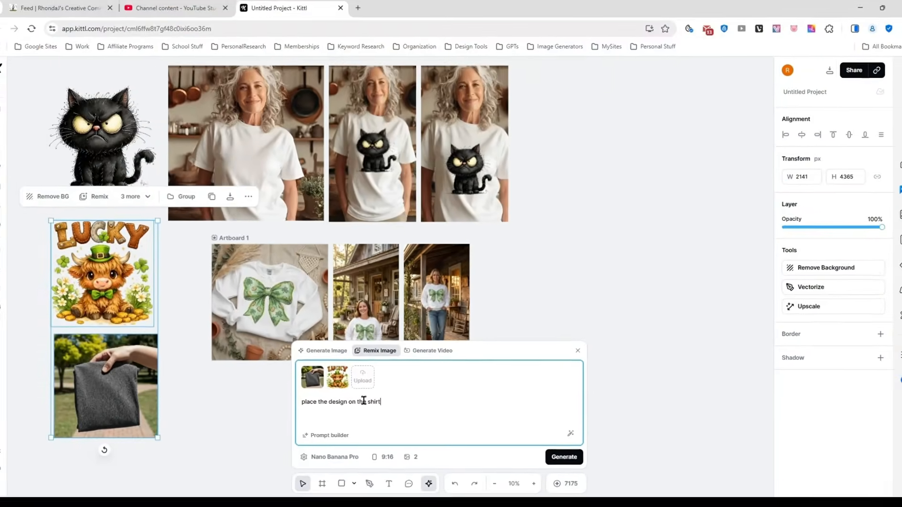
pyautogui.press('Return')
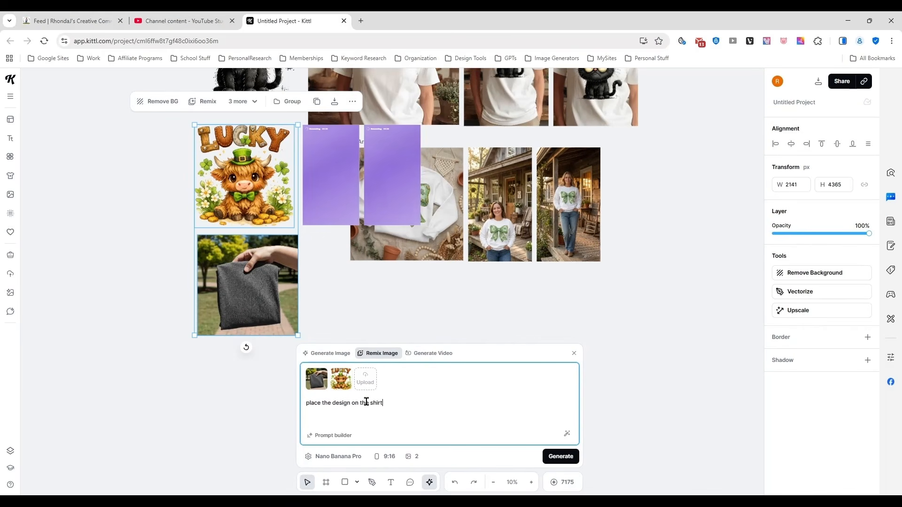
# Step: Move the two generating Lucky cow images down into a row beside the folded shirt photo
pyautogui.moveTo(332, 184); pyautogui.dragTo(336, 288)
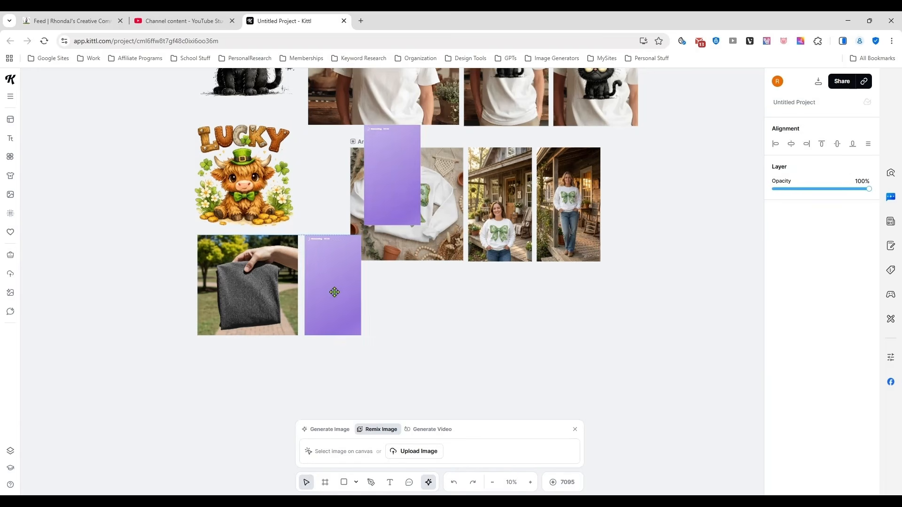
pyautogui.click(385, 182)
pyautogui.moveTo(384, 183); pyautogui.dragTo(387, 287)
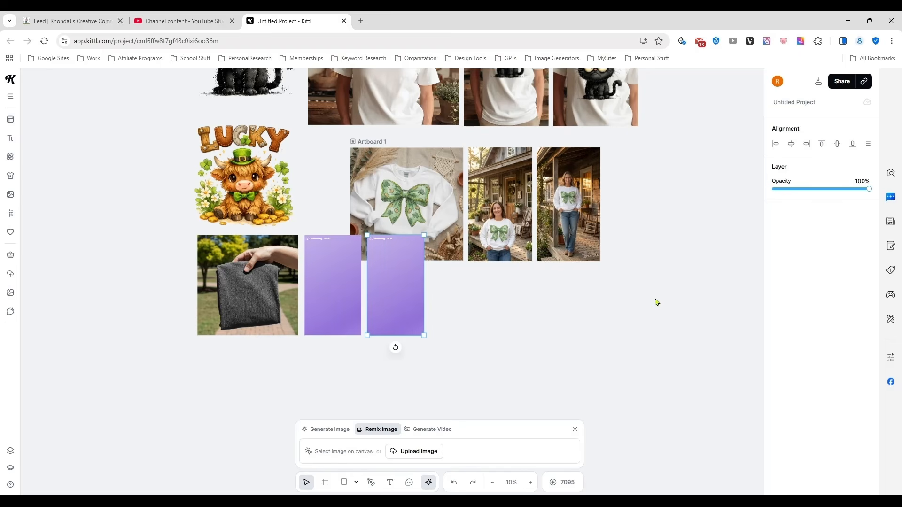
# Step: Move the porch mockup of the smiling woman to the empty canvas beyond the full-length porch mockup
pyautogui.moveTo(651, 276); pyautogui.dragTo(547, 374)
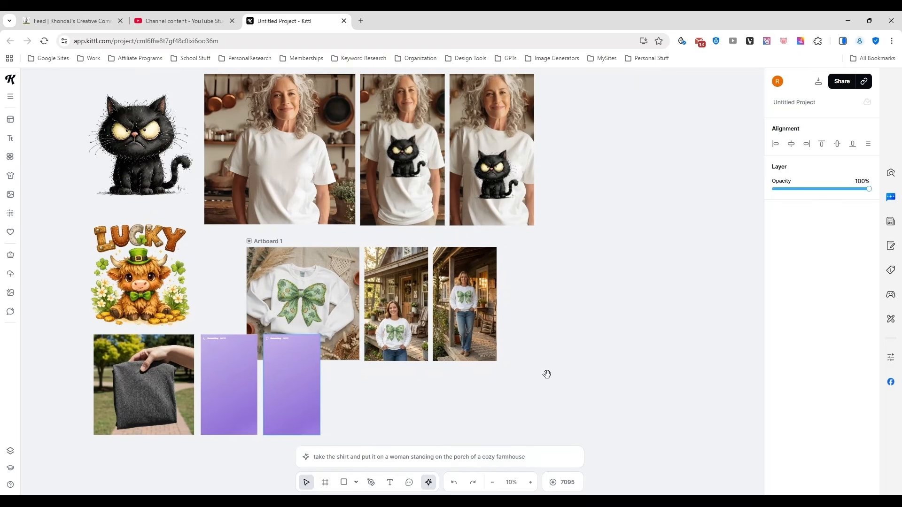
pyautogui.click(410, 325)
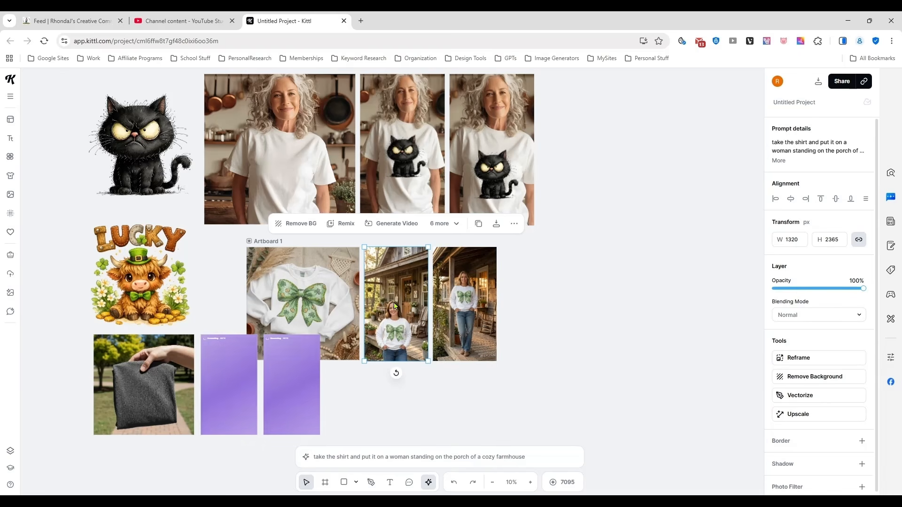
pyautogui.moveTo(400, 328); pyautogui.dragTo(553, 324)
pyautogui.moveTo(471, 296); pyautogui.dragTo(409, 296)
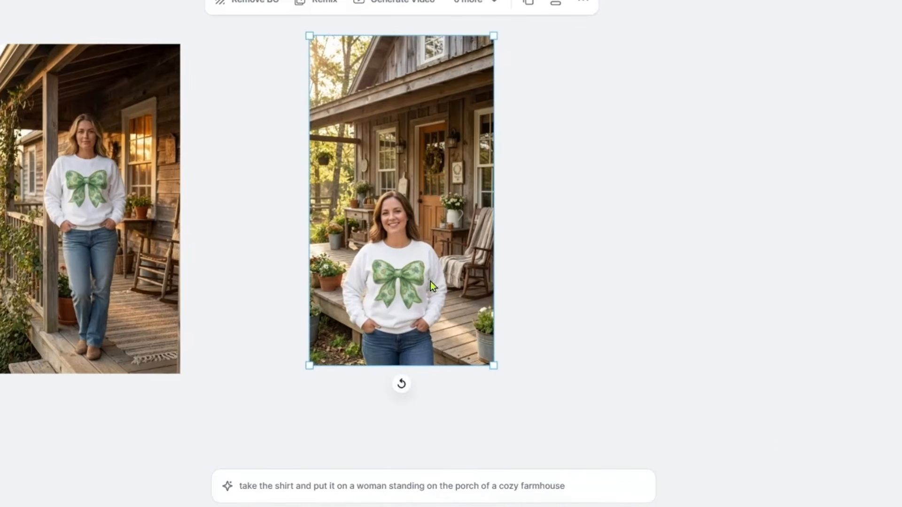
# Step: Set up a video generation from the smiling woman's porch mockup and browse the video models, keeping Kling 2.5 Turbo Pro
pyautogui.moveTo(400, 320); pyautogui.dragTo(345, 328)
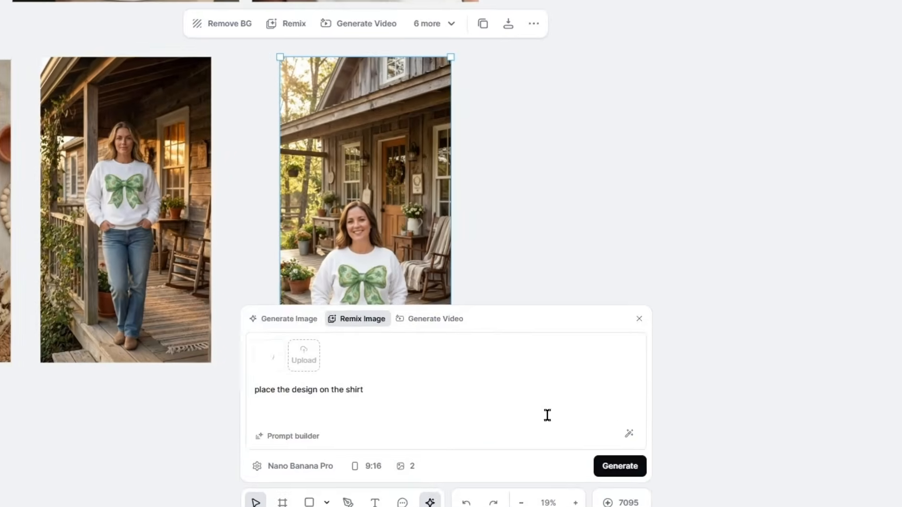
pyautogui.click(431, 312)
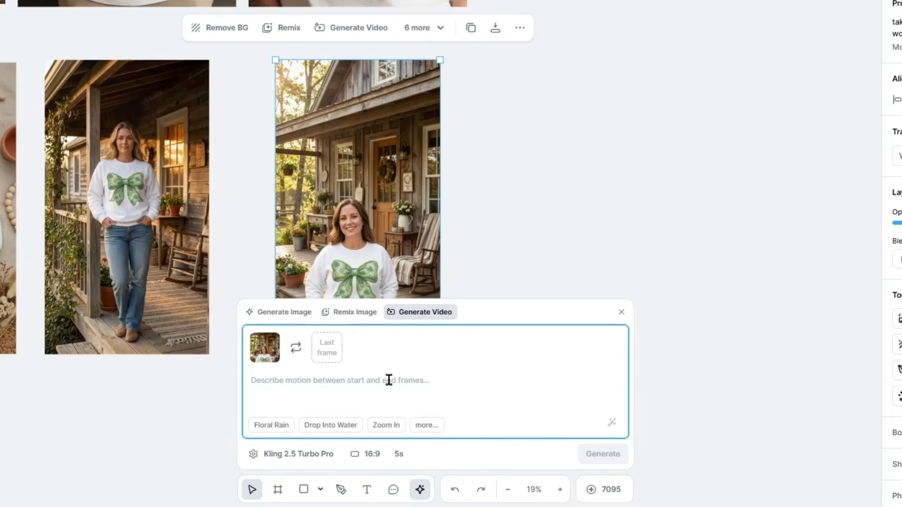
pyautogui.click(287, 454)
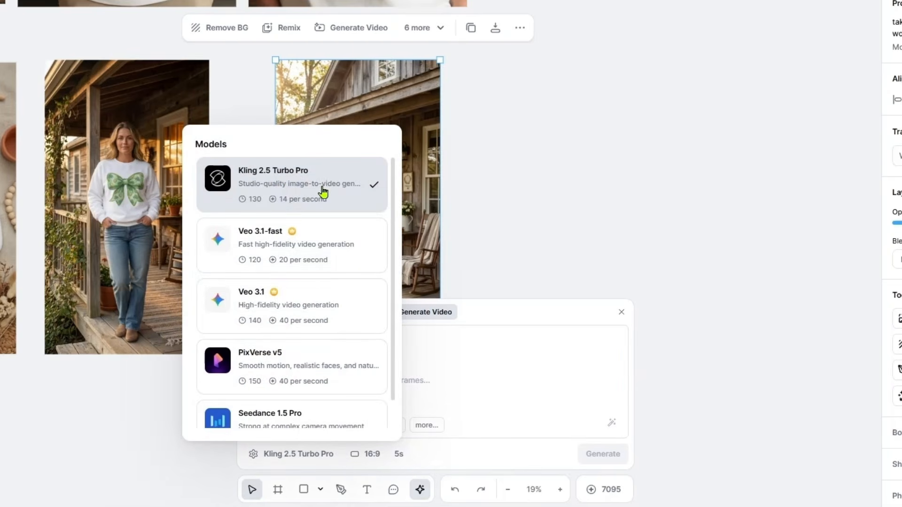
pyautogui.scroll(-1, 318, 343)
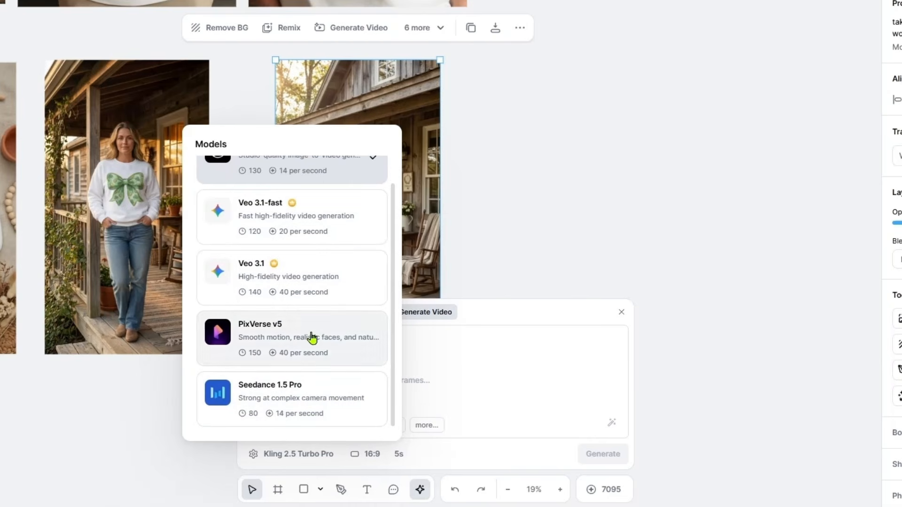
pyautogui.scroll(1, 318, 258)
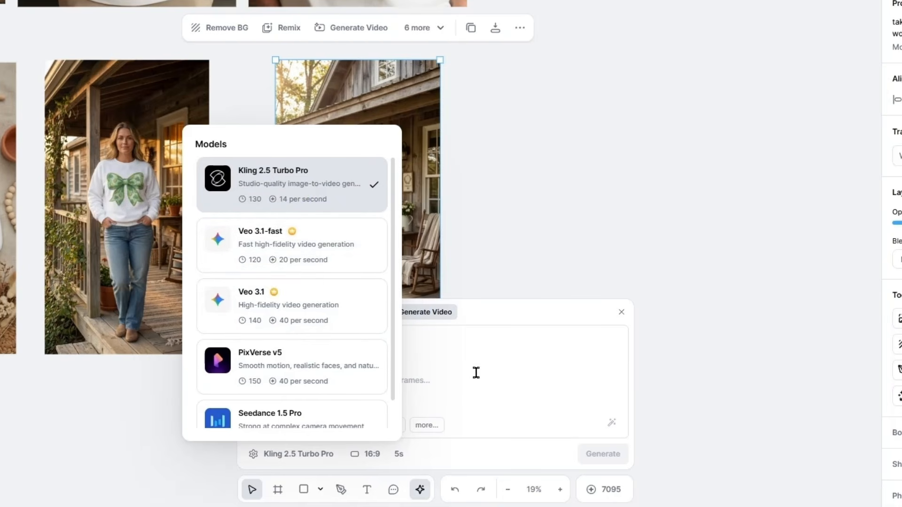
pyautogui.click(436, 386)
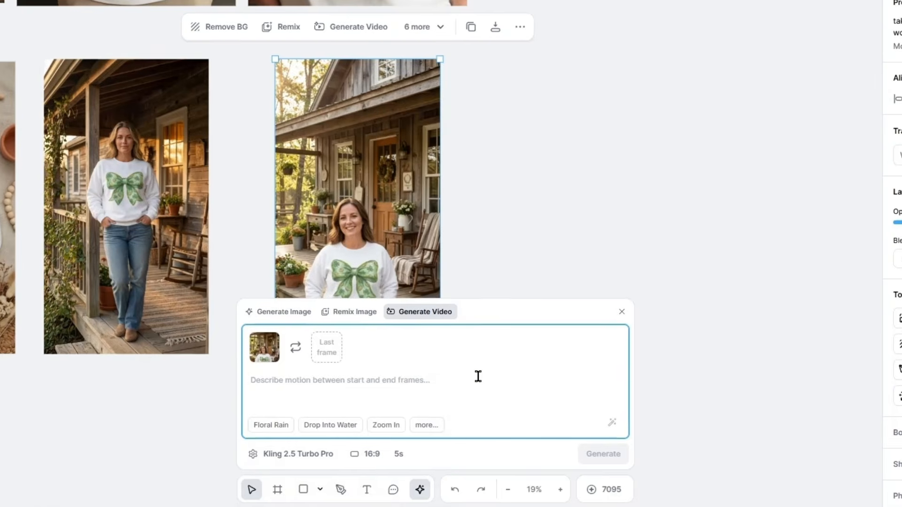
# Step: Enter the video prompt "have the model step up onto the porch and sit in the rocking chair. Once sitting have her smile and wave to the camera."
pyautogui.write('have the')
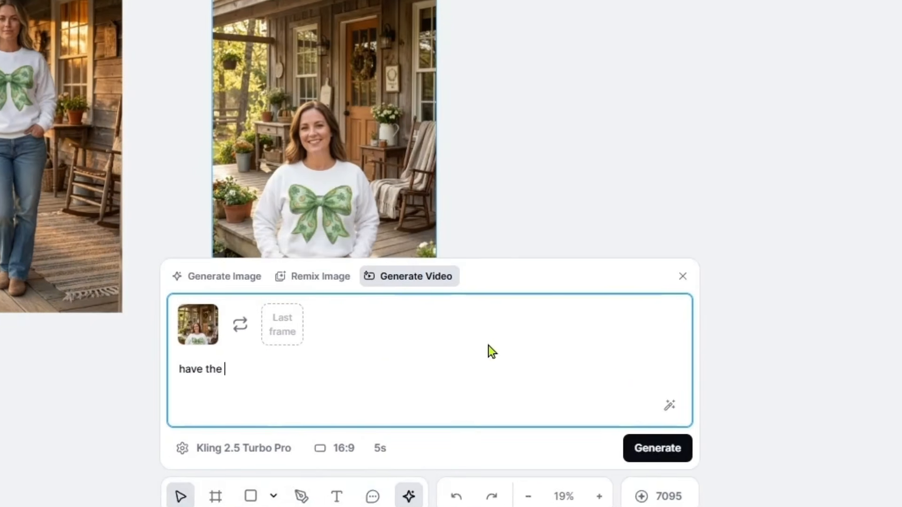
pyautogui.write(' model step up')
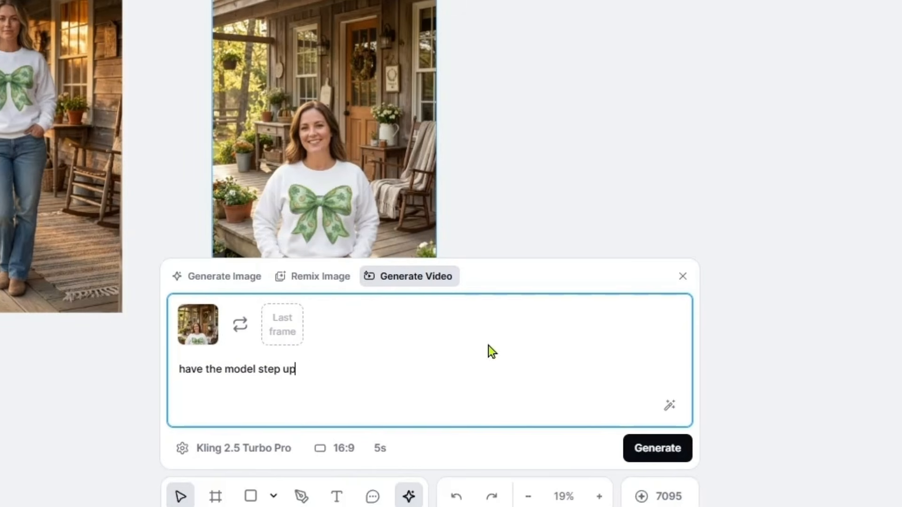
pyautogui.write(' onto the por')
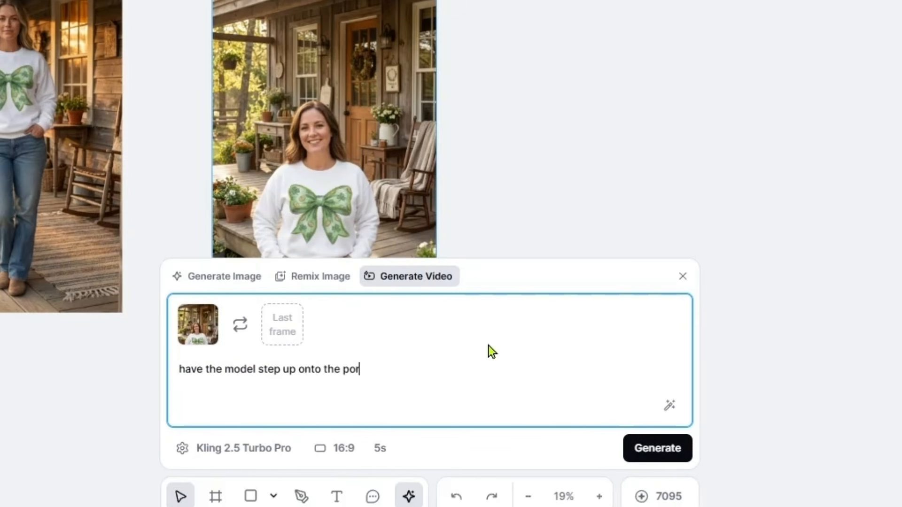
pyautogui.write('ch and sit in the rocking chair. Once sitting have her smile and')
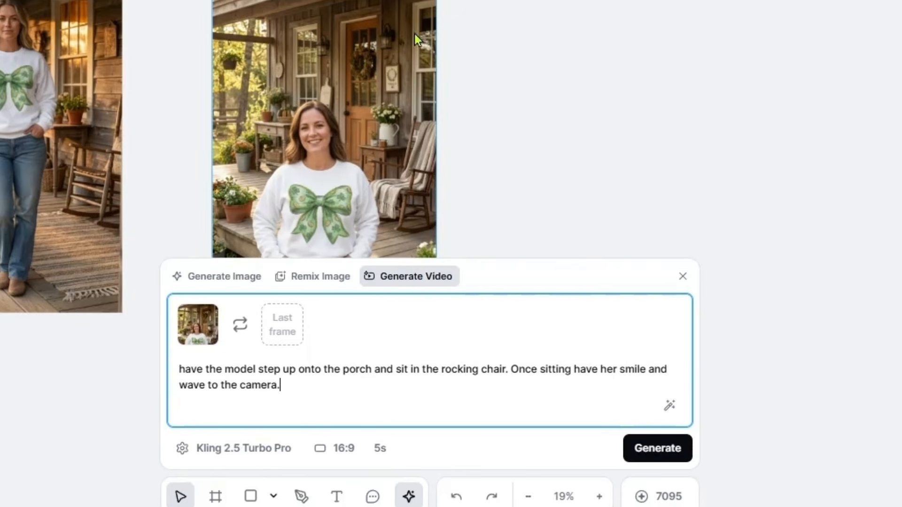
# Step: Set the porch video's duration to 10s and generate it
pyautogui.click(394, 450)
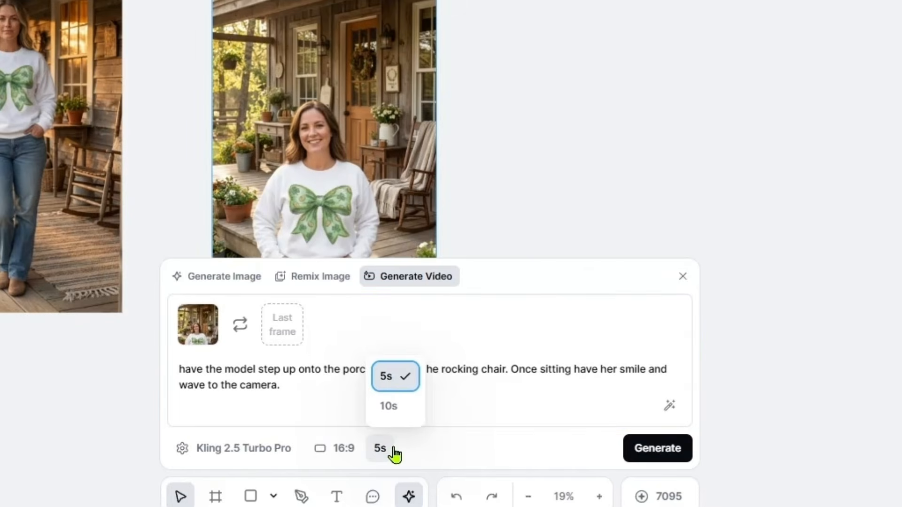
pyautogui.click(398, 407)
pyautogui.click(310, 392)
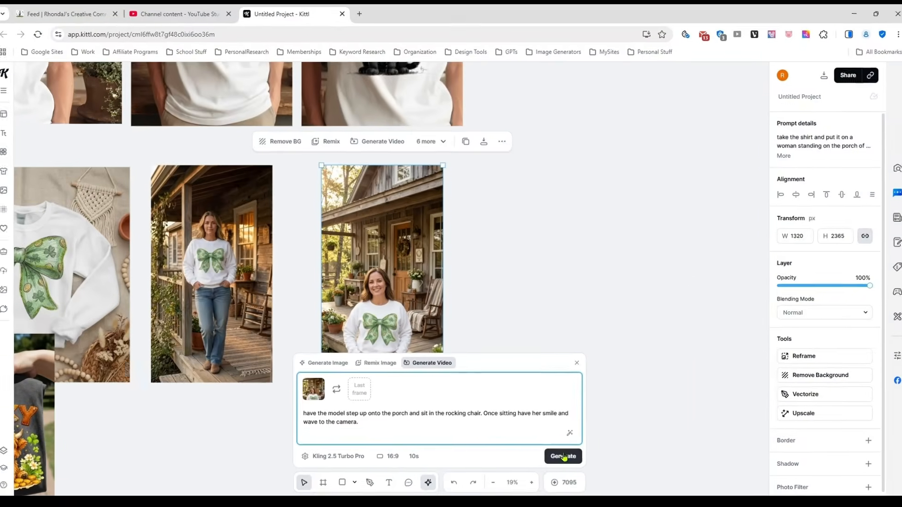
pyautogui.click(657, 448)
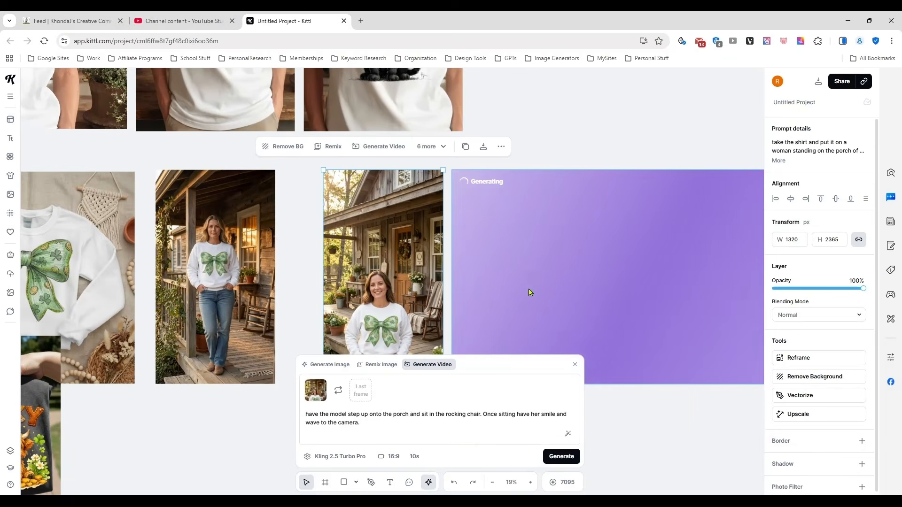
# Step: Delete the generating widescreen video and generate the porch video again from the smiling woman's mockup at 9:16
pyautogui.click(618, 302)
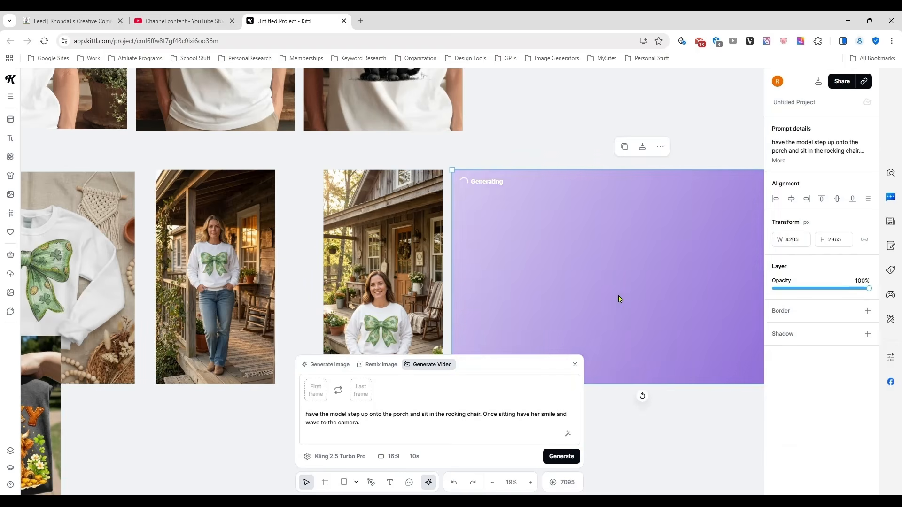
pyautogui.press('Delete')
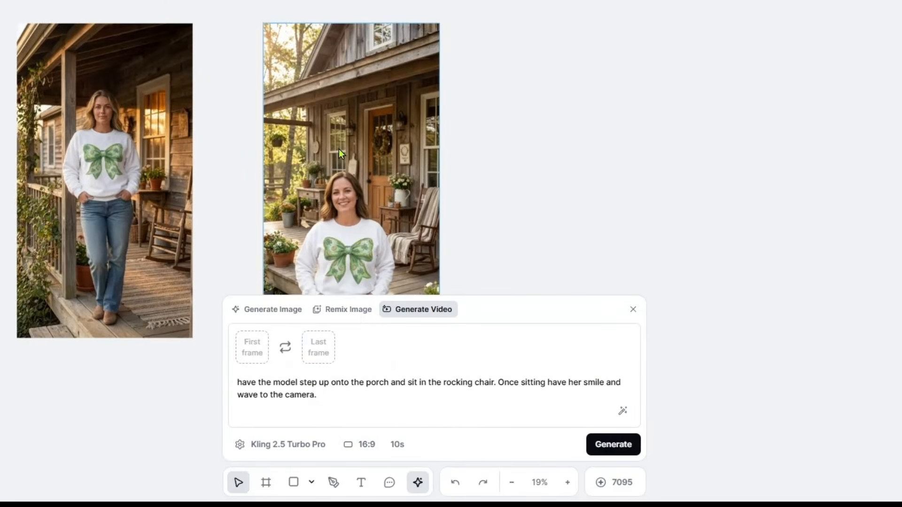
pyautogui.click(373, 270)
pyautogui.click(372, 458)
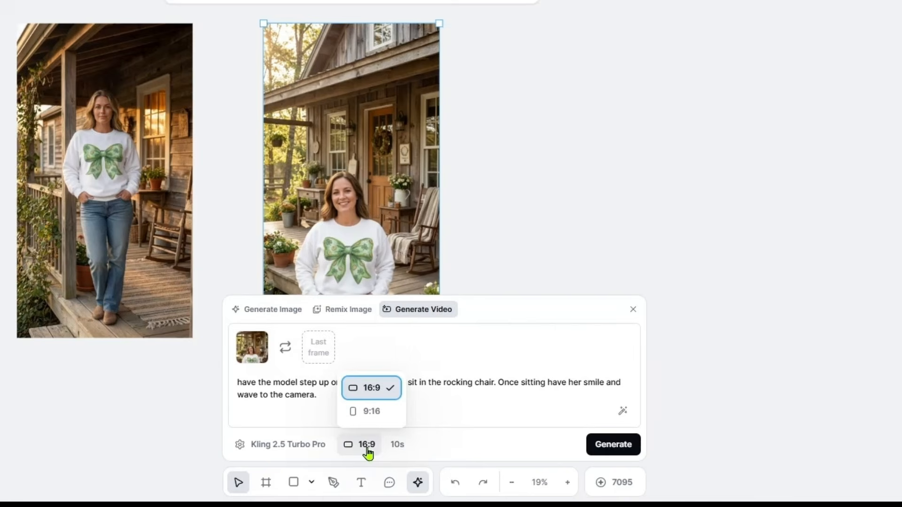
pyautogui.click(371, 411)
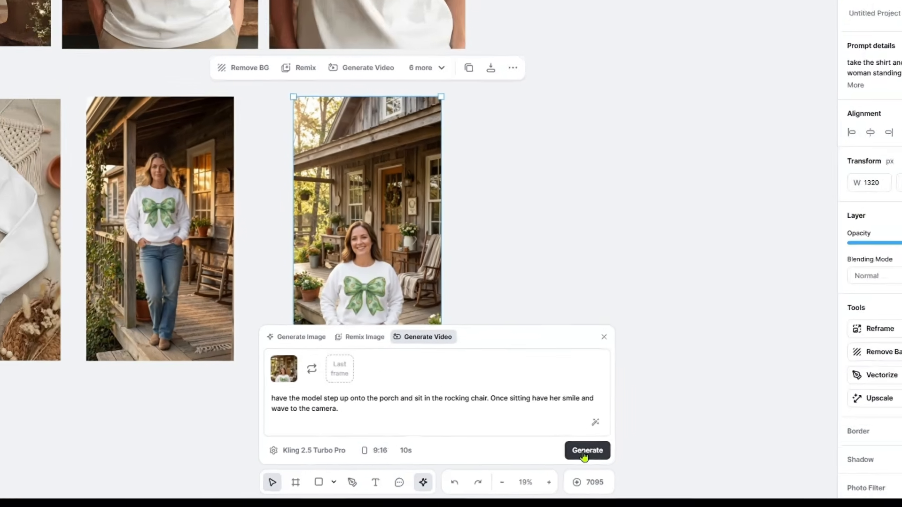
pyautogui.click(613, 445)
# Step: Use the middle cat T-shirt mockup, with the smaller cat design, as the first frame for a new video
pyautogui.scroll(5, 612, 235)
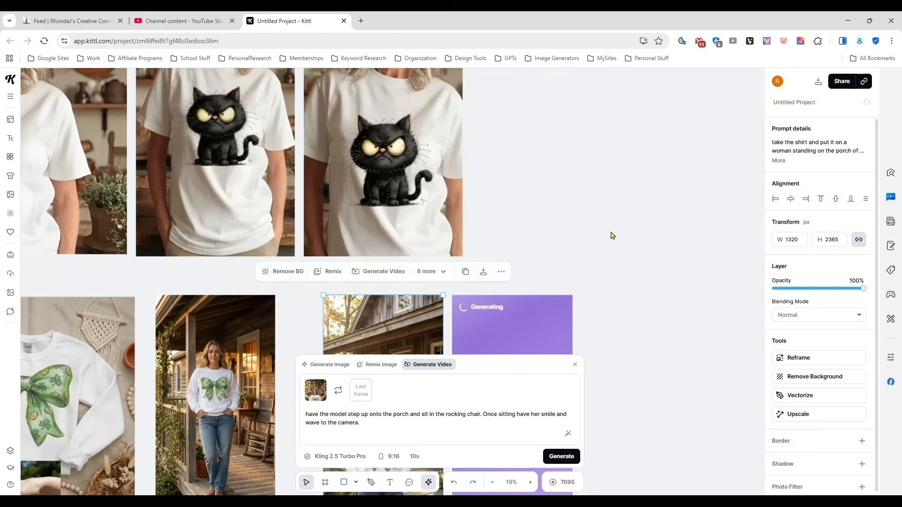
pyautogui.scroll(-5, 612, 235)
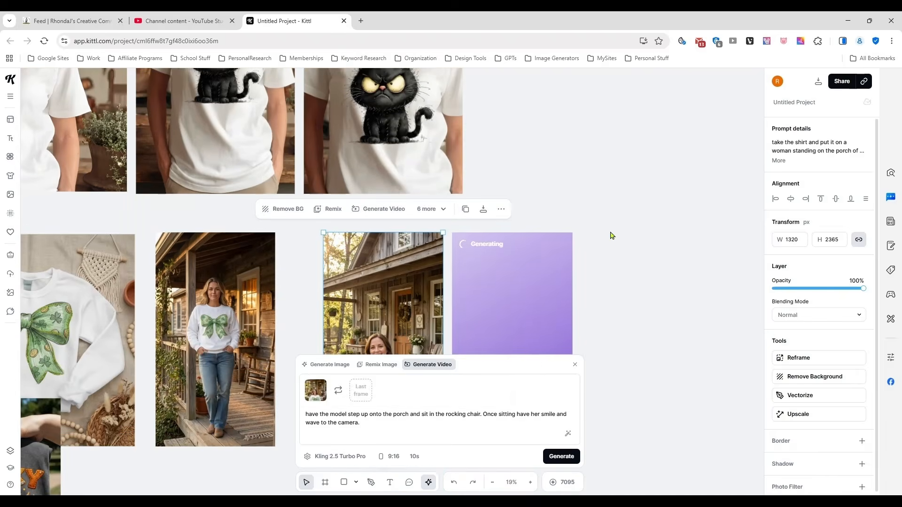
pyautogui.scroll(8, 612, 235)
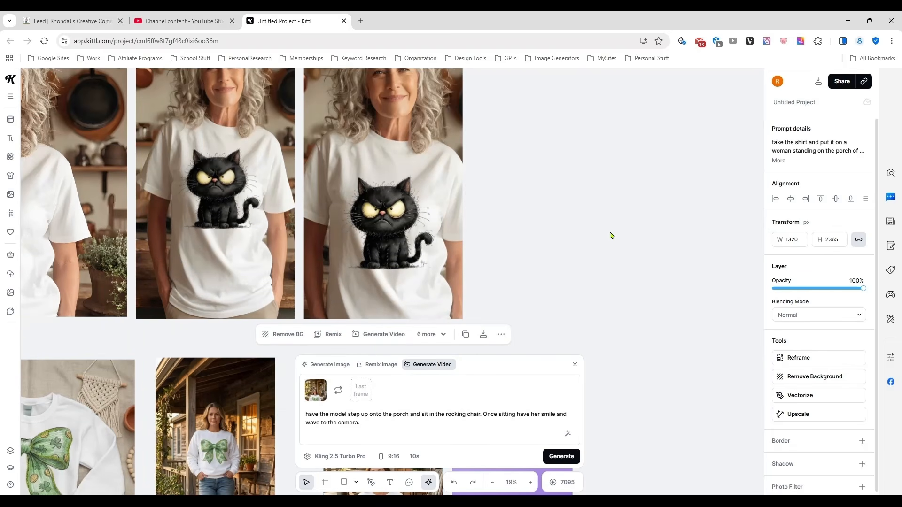
pyautogui.scroll(2, 491, 251)
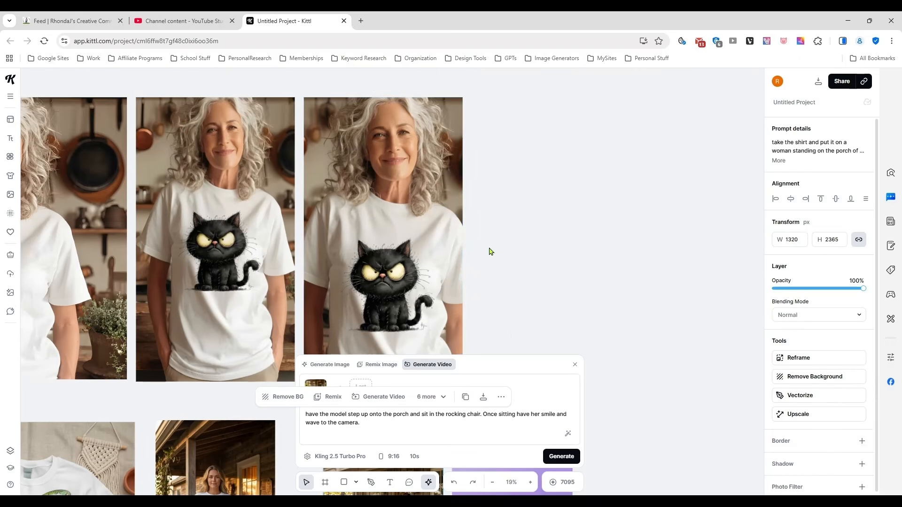
pyautogui.click(385, 281)
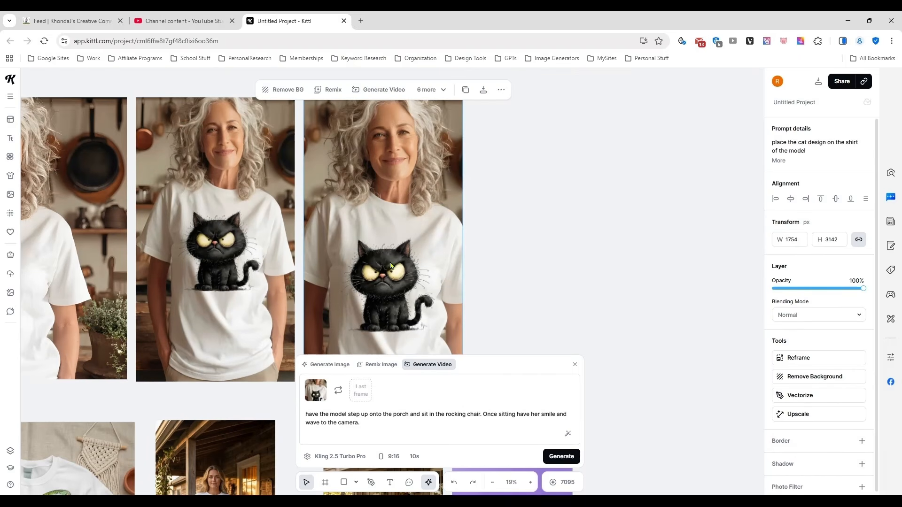
pyautogui.click(261, 262)
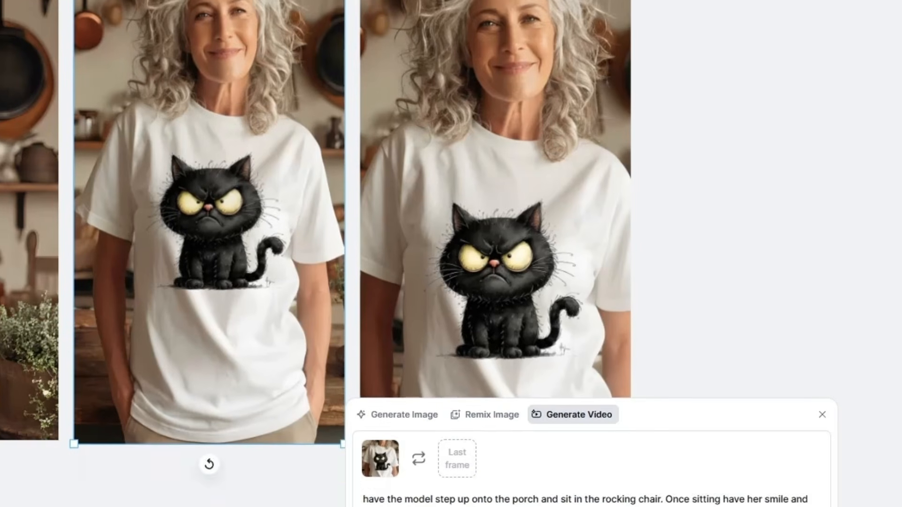
# Step: Generate the cat T-shirt video with the prompt "have the model turn completely around, then smile and wave at the camera"
pyautogui.tripleClick(310, 388)
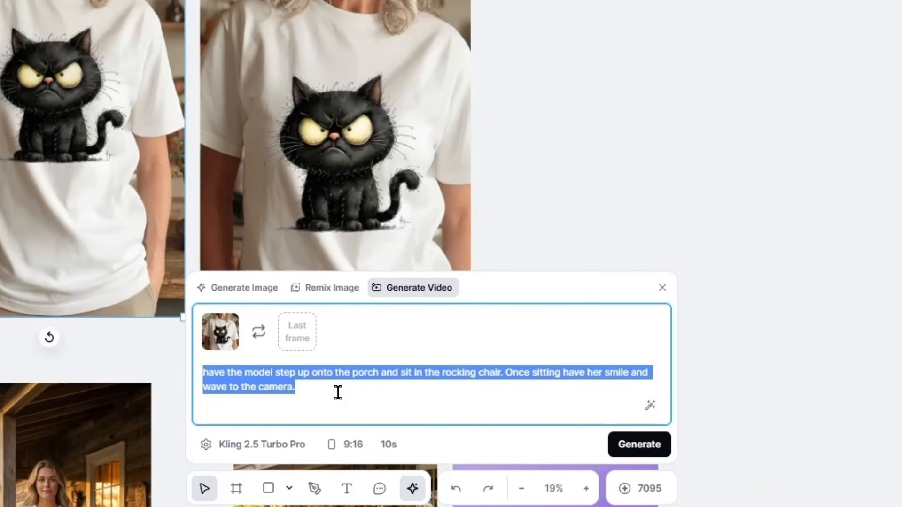
pyautogui.write('have the mode')
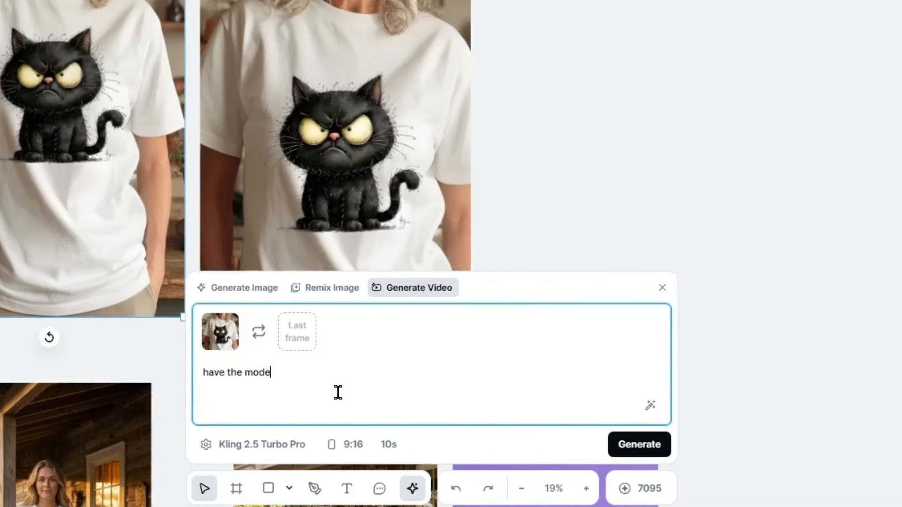
pyautogui.write('l turn in place')
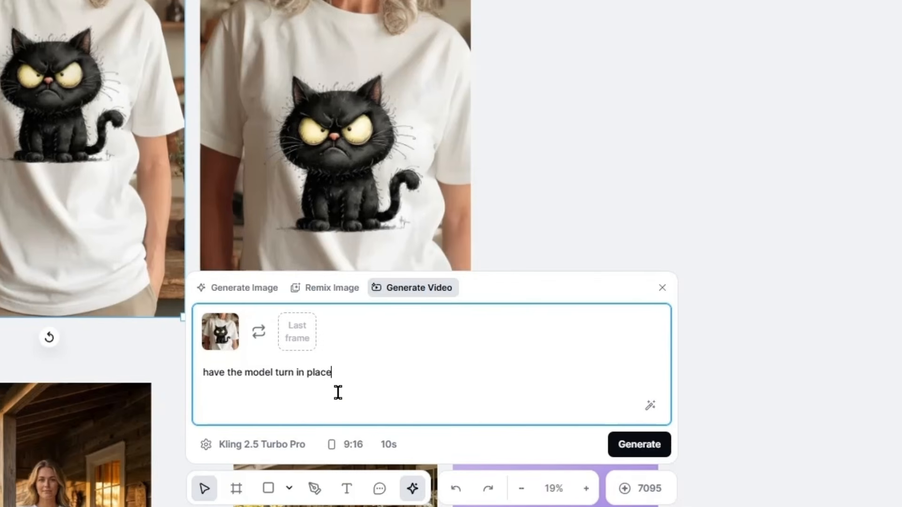
pyautogui.write(' 180 de')
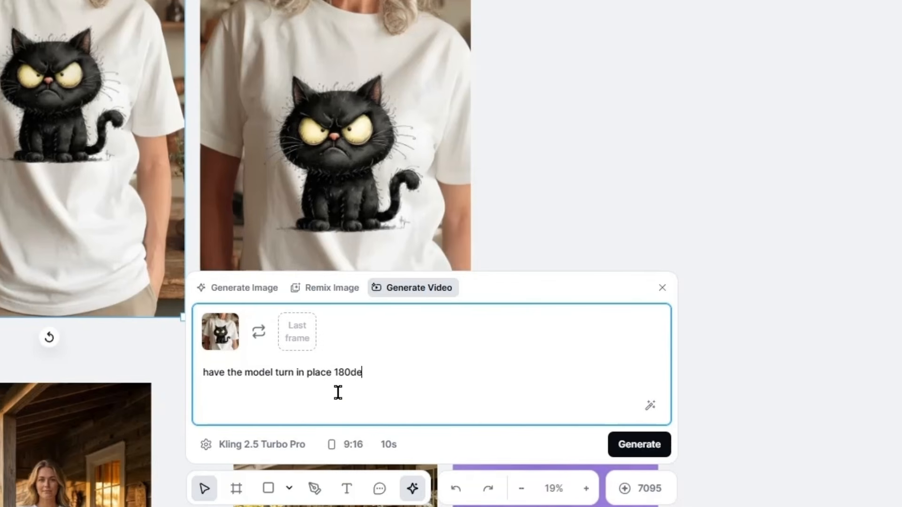
pyautogui.write('grees, then smil')
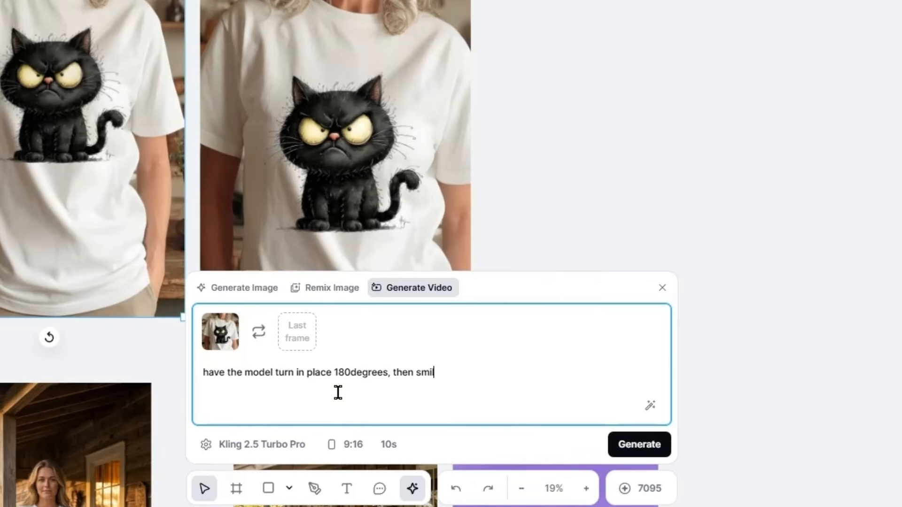
pyautogui.write('e and wave at th')
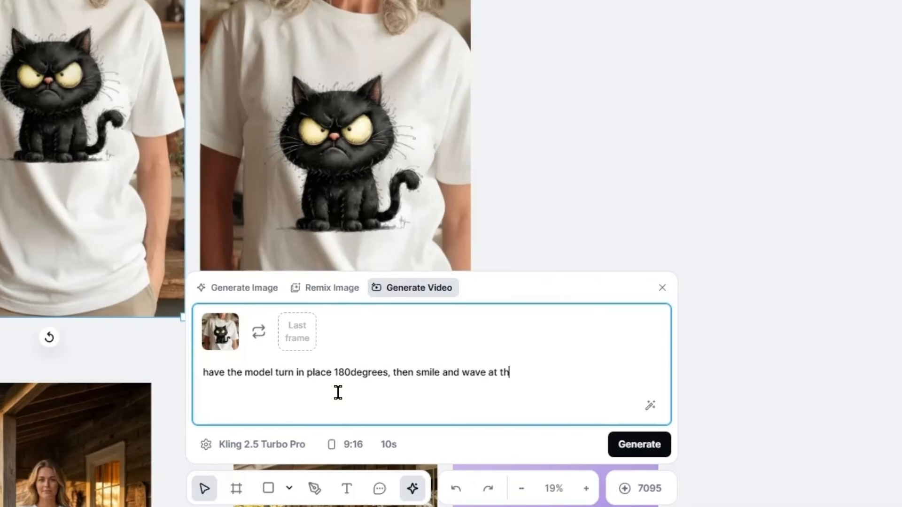
pyautogui.write('e camera')
pyautogui.click(352, 372)
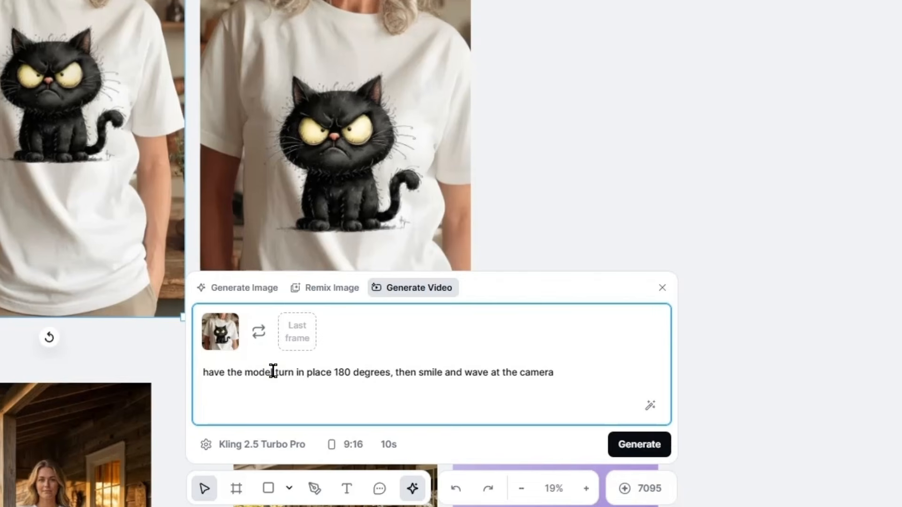
pyautogui.moveTo(274, 372); pyautogui.dragTo(390, 370)
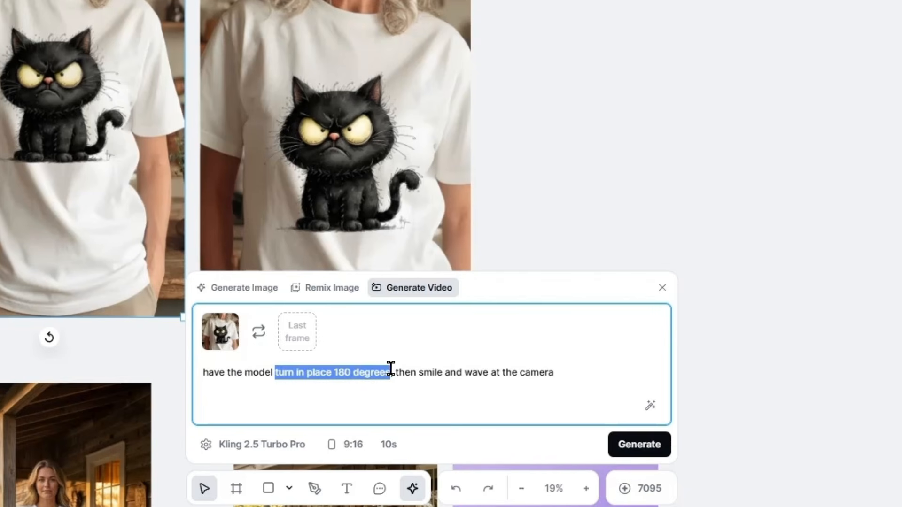
pyautogui.write('turn completely around')
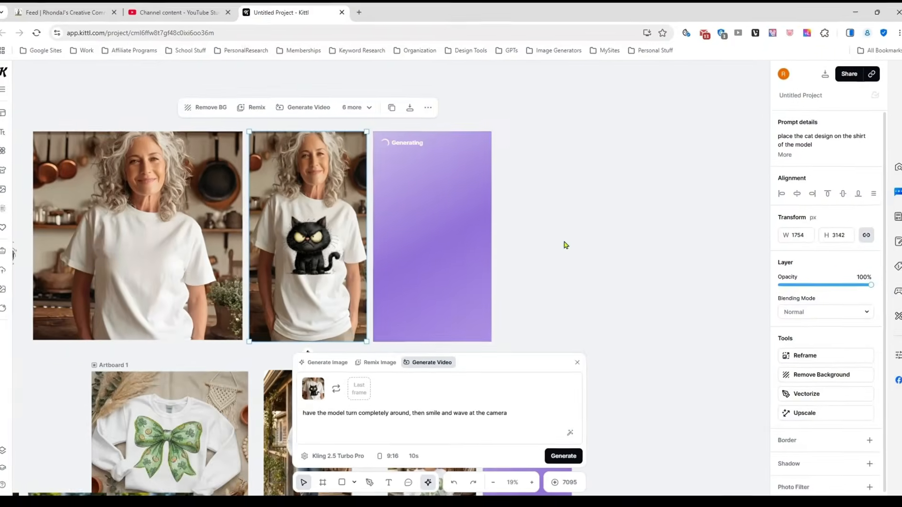
# Step: Move the second Lucky cow shirt mockup away from the first, onto the empty canvas below the bow sweatshirt artboard
pyautogui.scroll(-2, 566, 245)
pyautogui.moveTo(613, 396); pyautogui.dragTo(644, 331)
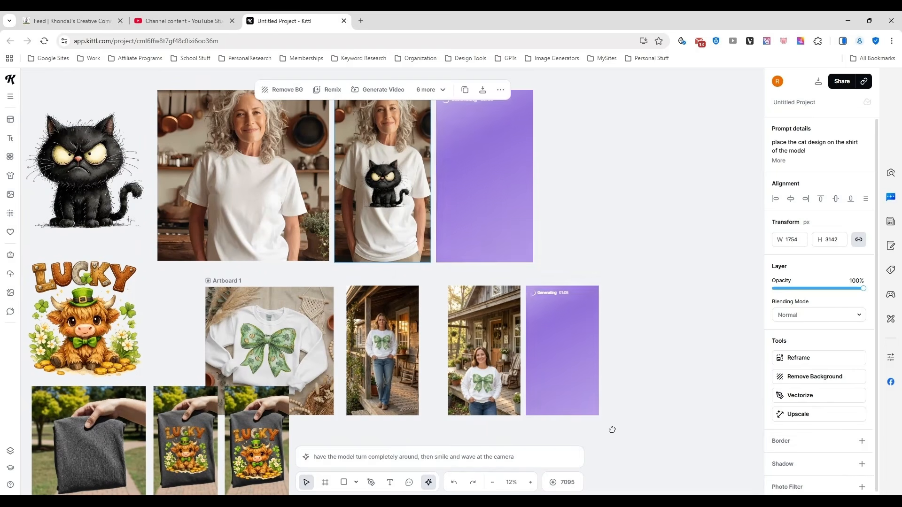
pyautogui.moveTo(612, 430); pyautogui.dragTo(641, 300)
pyautogui.moveTo(286, 325); pyautogui.dragTo(305, 366)
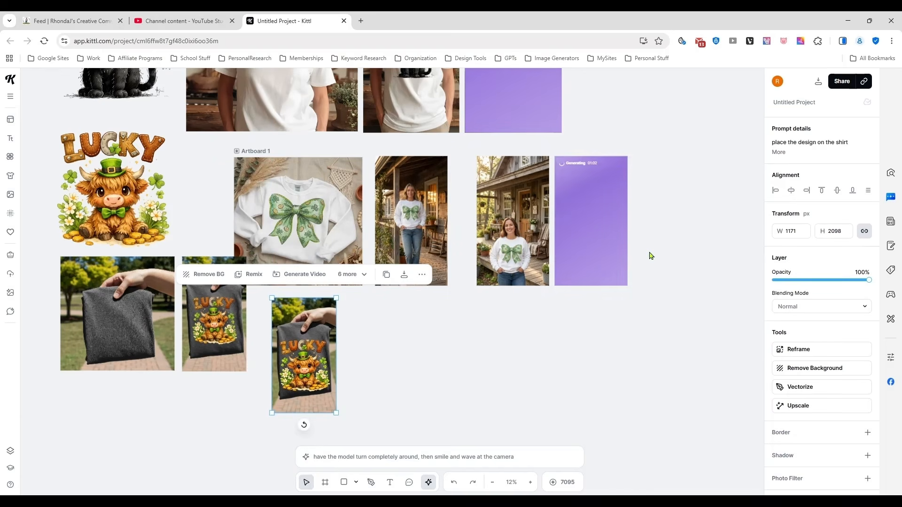
pyautogui.scroll(1, 649, 255)
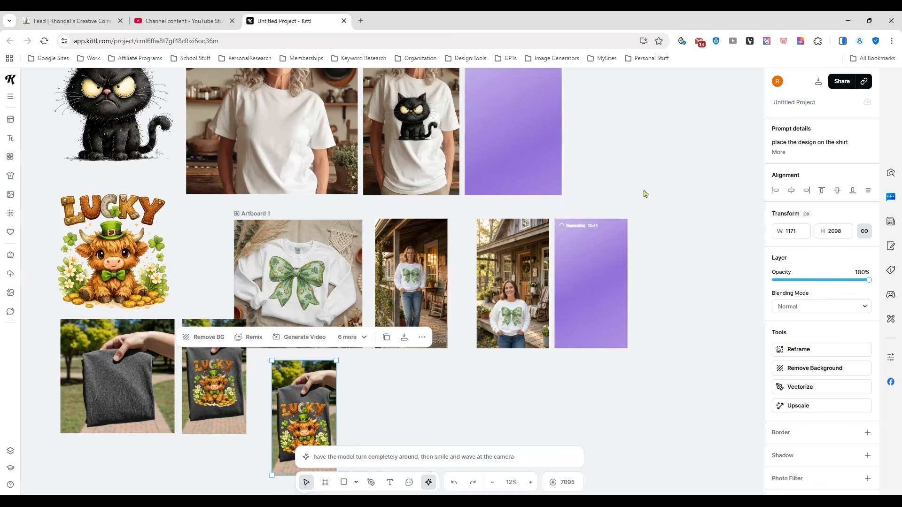
# Step: Move the generating cat T-shirt video off the mockup it covers, onto the empty canvas at the end of that row
pyautogui.scroll(-2, 656, 281)
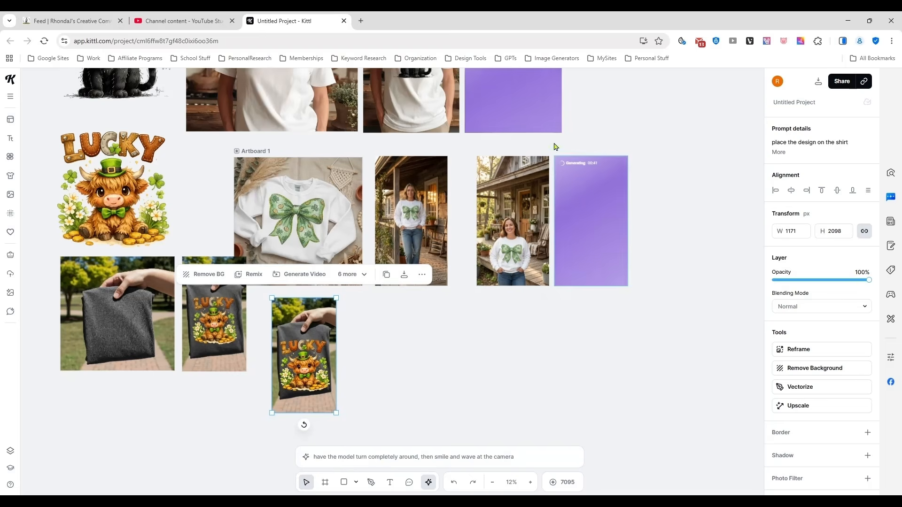
pyautogui.scroll(2, 670, 336)
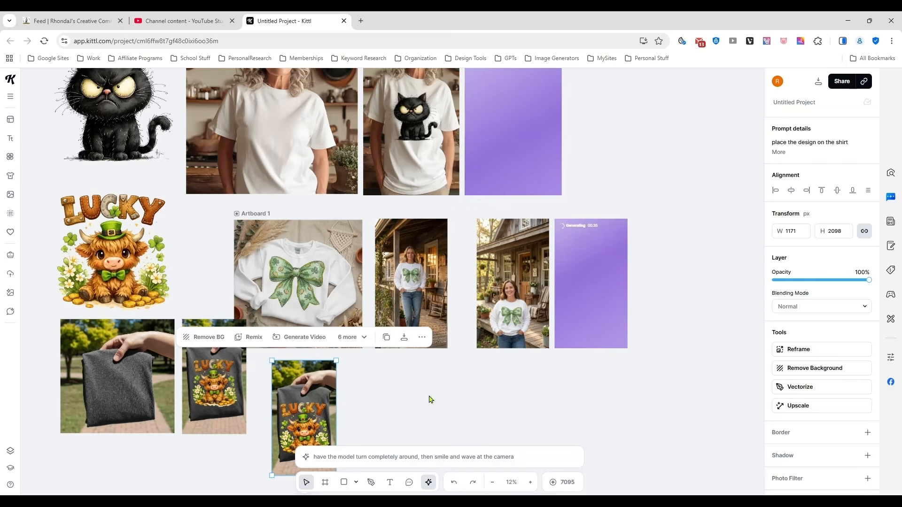
pyautogui.scroll(2, 428, 399)
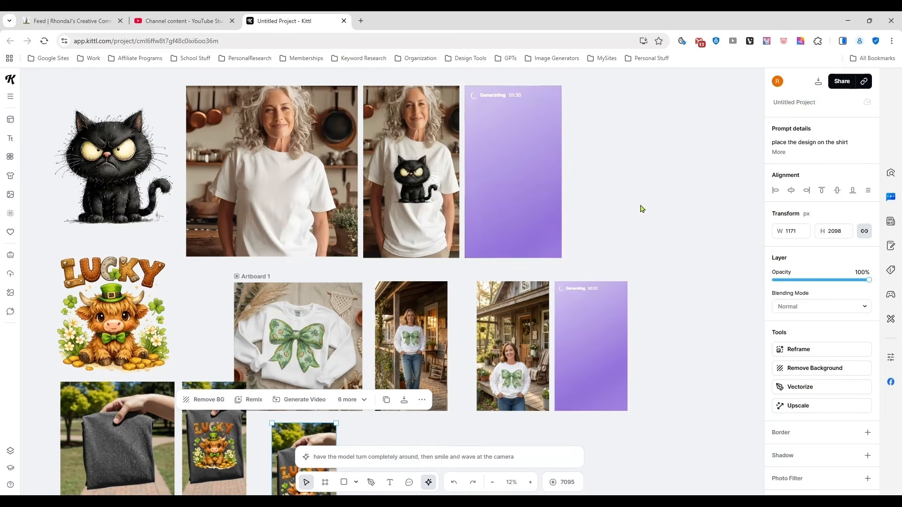
pyautogui.scroll(2, 587, 202)
pyautogui.moveTo(503, 215); pyautogui.dragTo(607, 207)
pyautogui.scroll(-4, 657, 348)
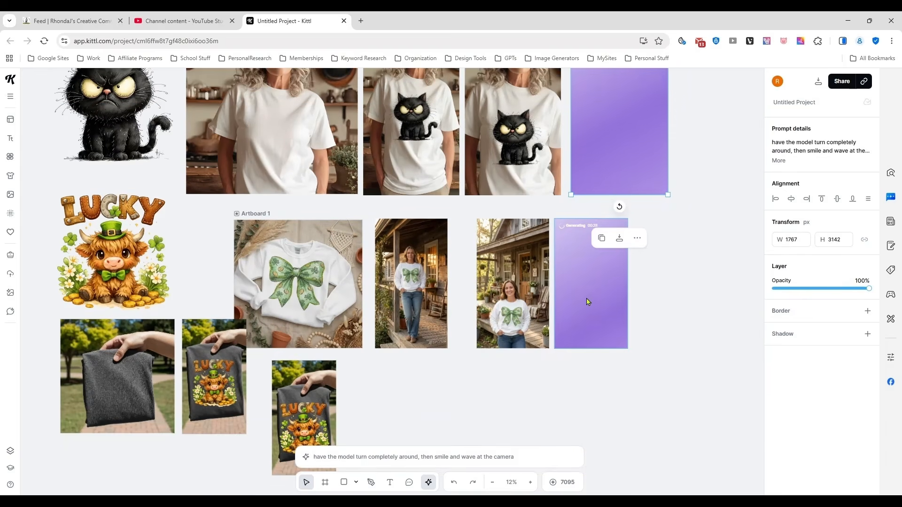
# Step: Generate a 10-second 9:16 video from the separate Lucky cow shirt mockup with the prompt "have the shirt moving slightly as if there's a light breeze blowing."
pyautogui.scroll(-4, 346, 308)
pyautogui.click(314, 323)
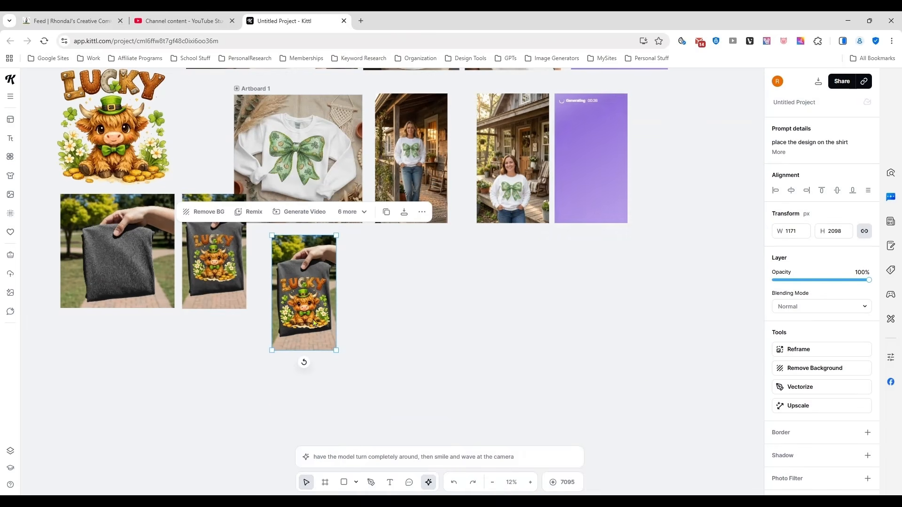
pyautogui.moveTo(314, 314); pyautogui.dragTo(333, 321)
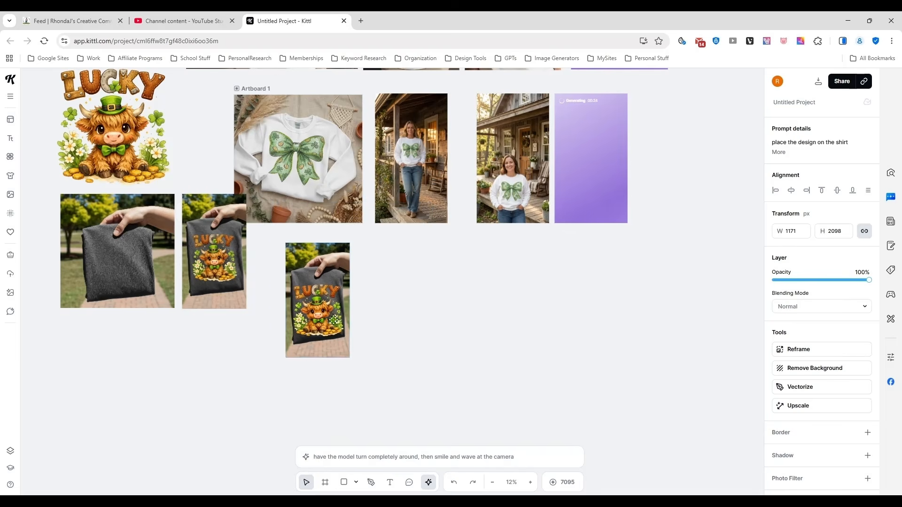
pyautogui.scroll(3, 368, 331)
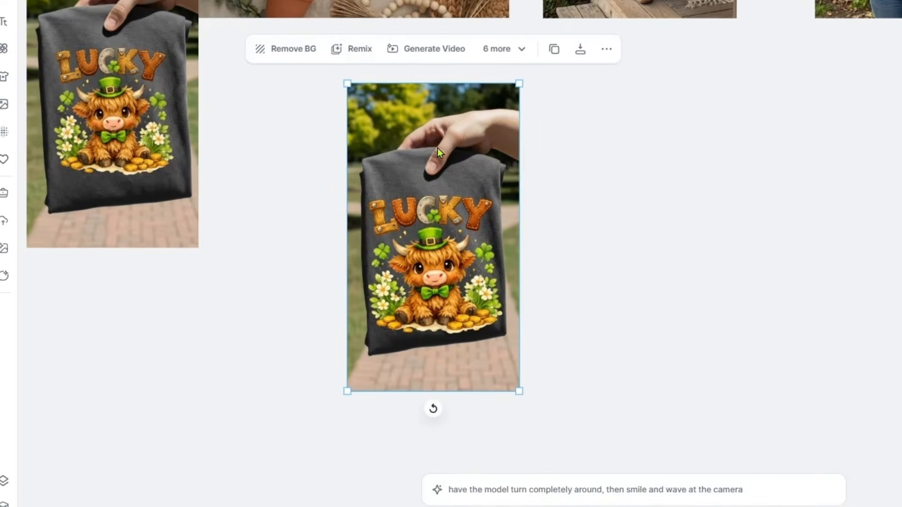
pyautogui.click(582, 486)
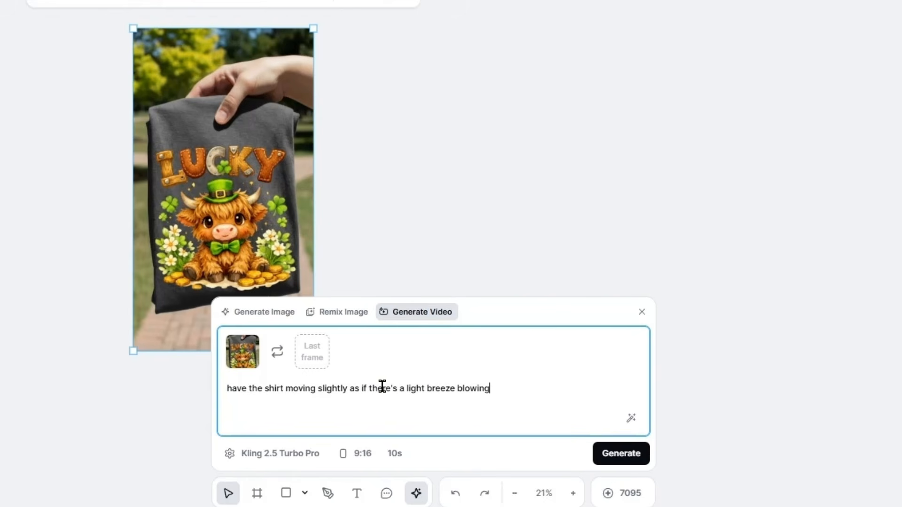
pyautogui.click(629, 455)
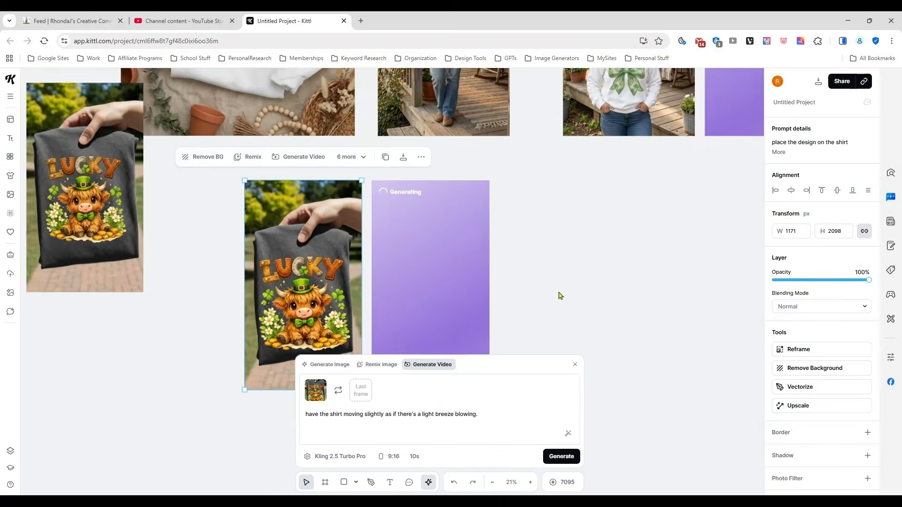
# Step: Play the finished porch sweatshirt video of the woman stepping up to the rocking chair
pyautogui.moveTo(622, 246); pyautogui.dragTo(459, 375)
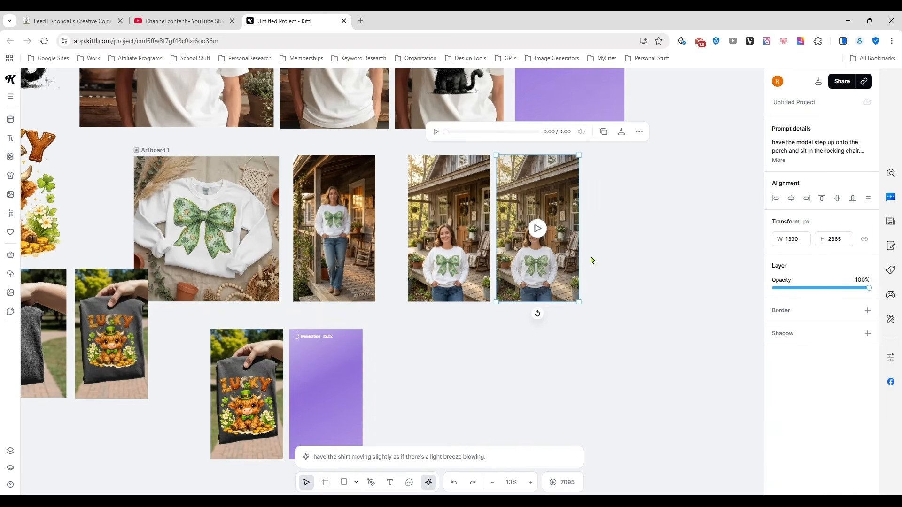
pyautogui.scroll(5, 594, 261)
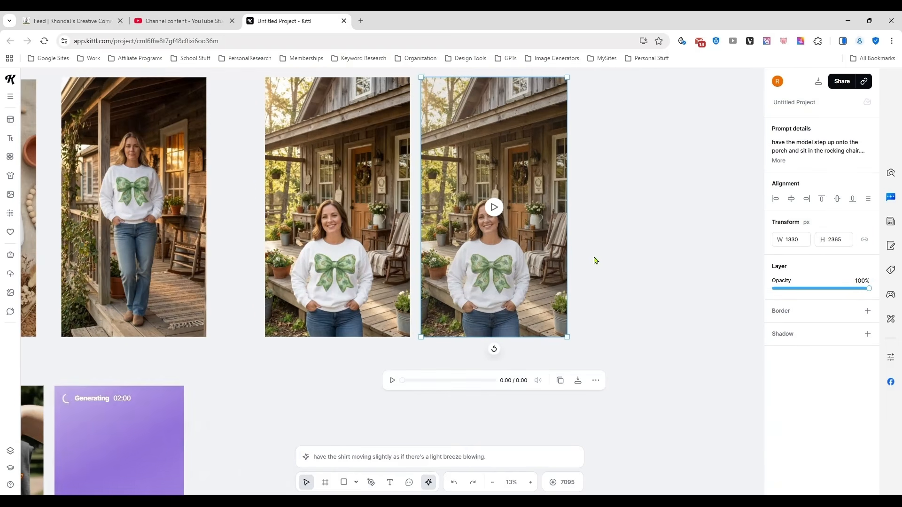
pyautogui.scroll(2, 519, 292)
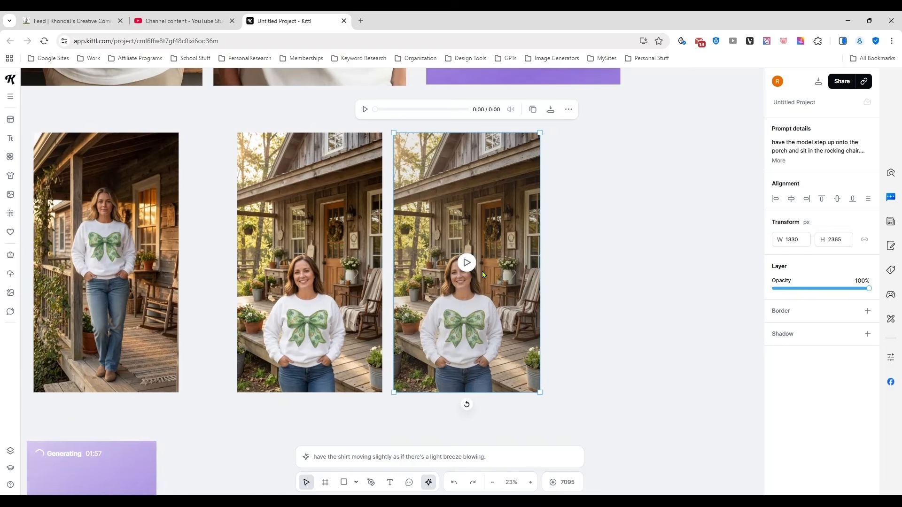
pyautogui.click(468, 264)
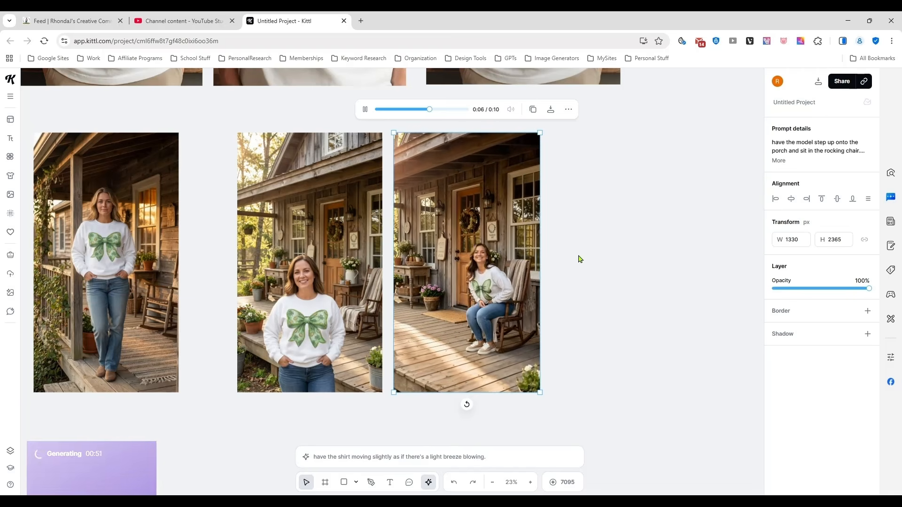
# Step: Play the finished cat T-shirt video to check the model's turn, and pause it
pyautogui.scroll(2, 610, 312)
pyautogui.scroll(8, 612, 315)
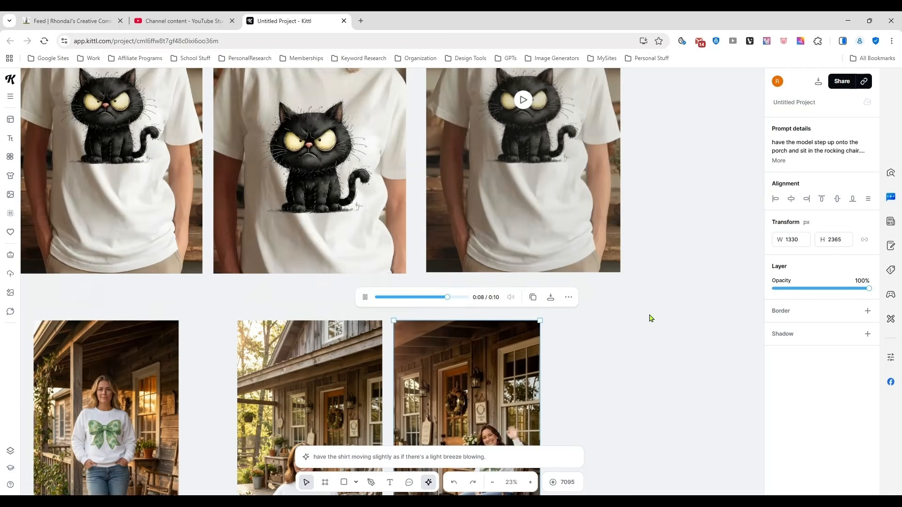
pyautogui.scroll(2, 660, 259)
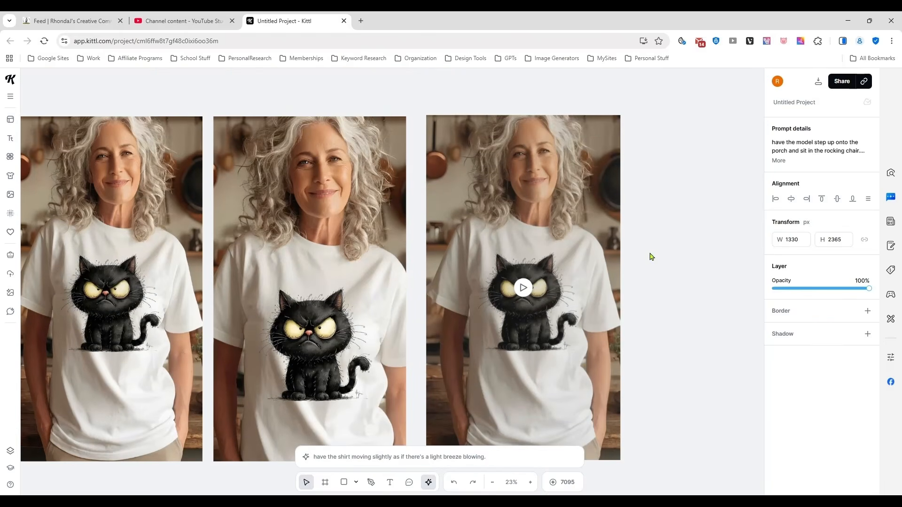
pyautogui.scroll(-2, 661, 258)
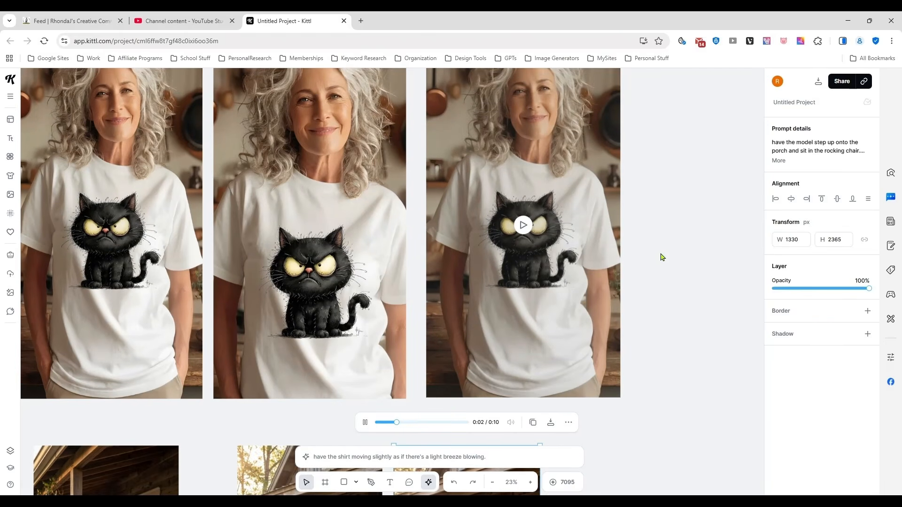
pyautogui.scroll(-3, 660, 257)
pyautogui.moveTo(682, 288); pyautogui.dragTo(644, 286)
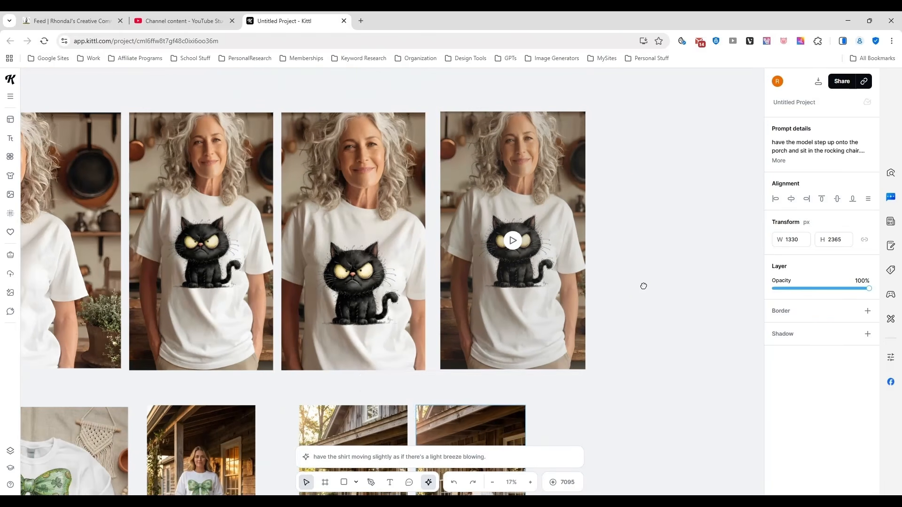
pyautogui.click(512, 242)
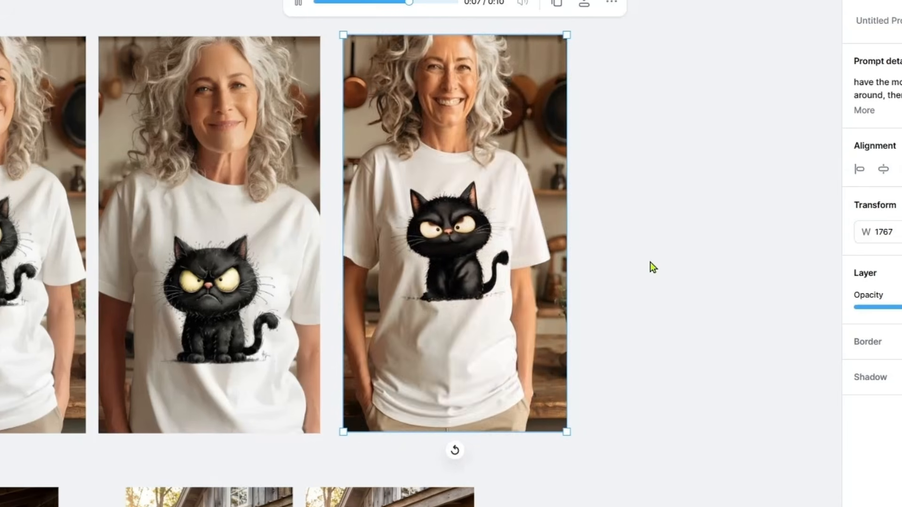
pyautogui.moveTo(483, 226)
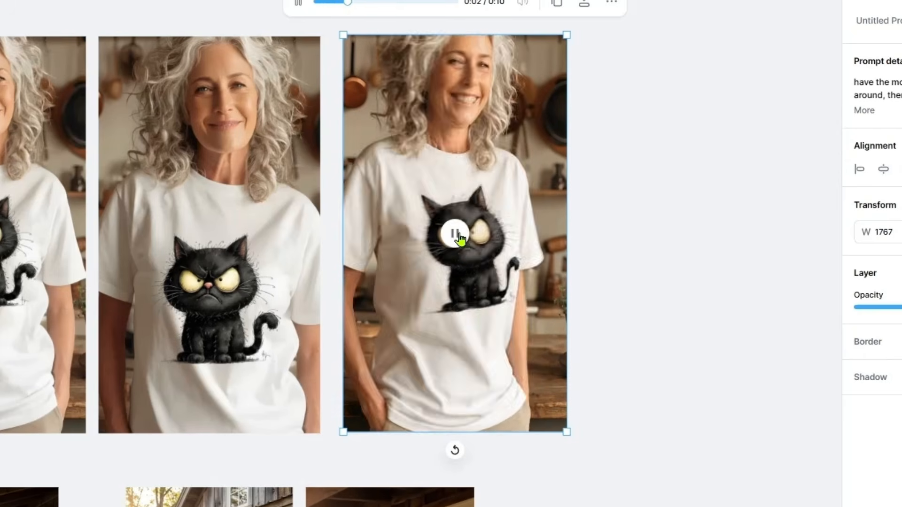
pyautogui.click(457, 235)
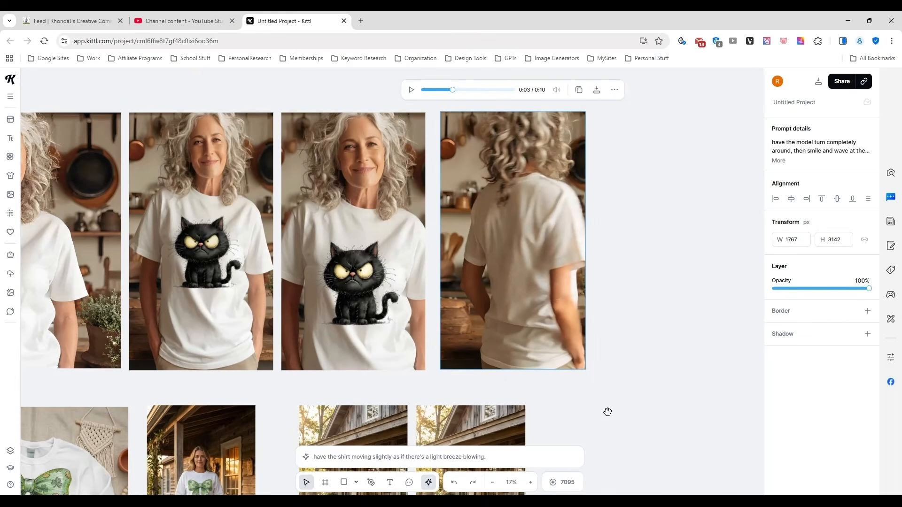
# Step: Pause the porch sweatshirt video and play the finished Lucky cow shirt video to check the breeze movement
pyautogui.moveTo(608, 411); pyautogui.dragTo(675, 167)
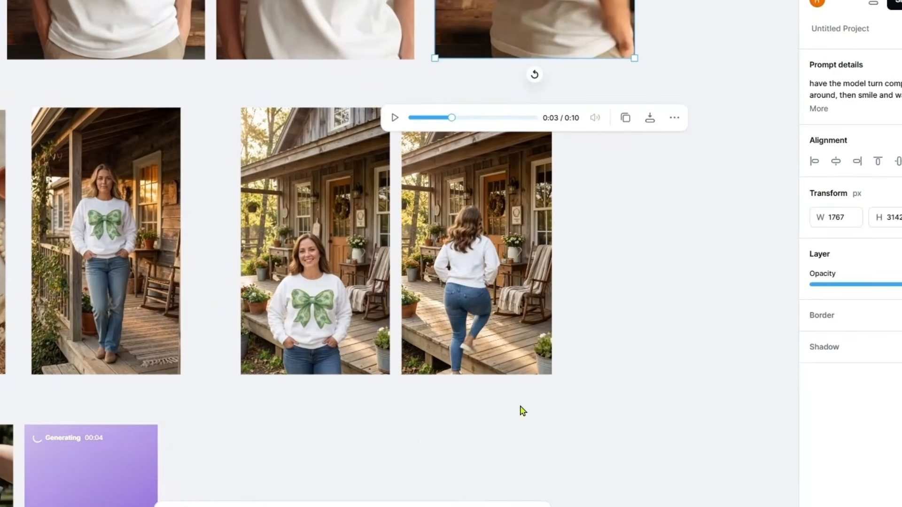
pyautogui.click(479, 257)
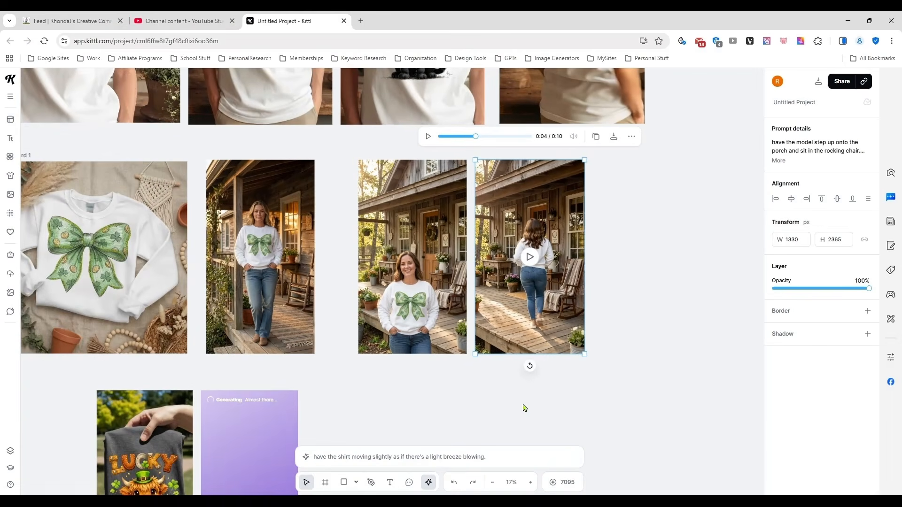
pyautogui.moveTo(496, 415); pyautogui.dragTo(537, 234)
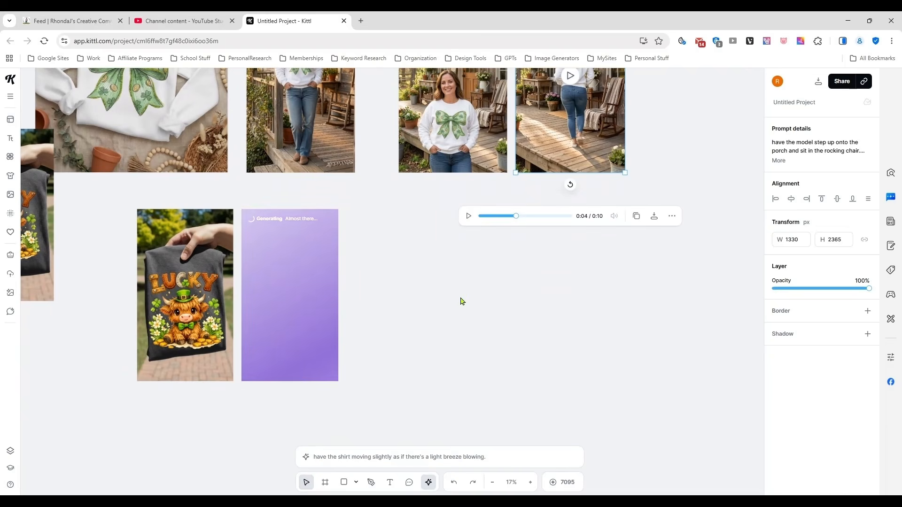
pyautogui.moveTo(411, 301); pyautogui.dragTo(465, 322)
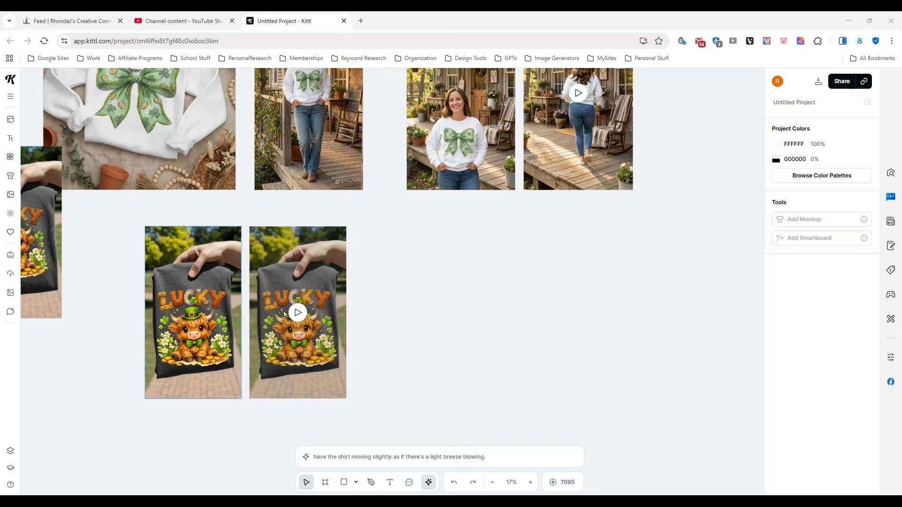
pyautogui.scroll(5, 417, 353)
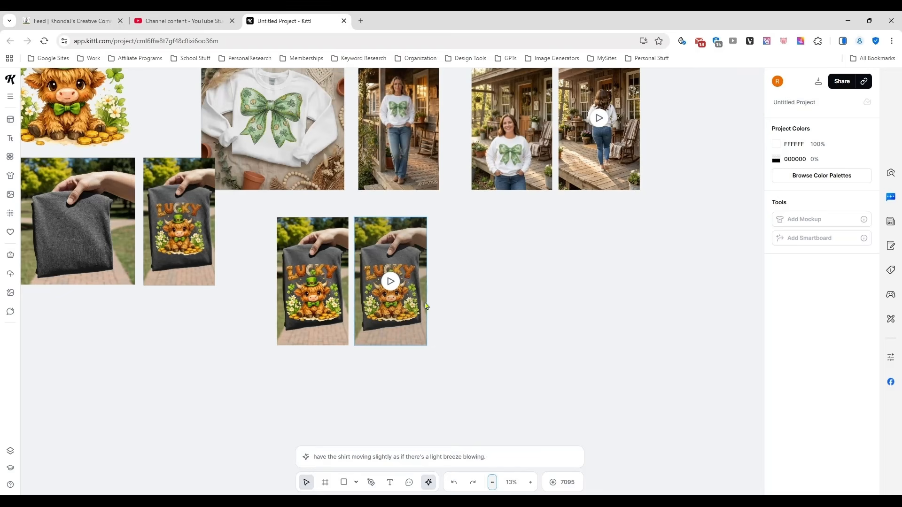
pyautogui.click(530, 483)
pyautogui.click(387, 280)
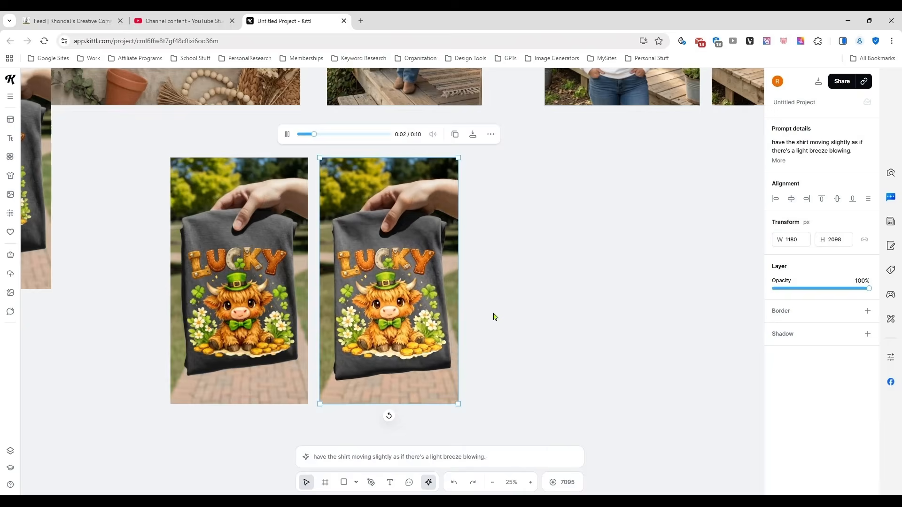
# Step: Place the smiling woman's porch mockup beside the bow sweatshirt artboard and the standing woman's mockup on the empty canvas beside the Lucky shirt video
pyautogui.scroll(-6, 493, 317)
pyautogui.moveTo(573, 340); pyautogui.dragTo(461, 403)
pyautogui.moveTo(561, 325); pyautogui.dragTo(574, 301)
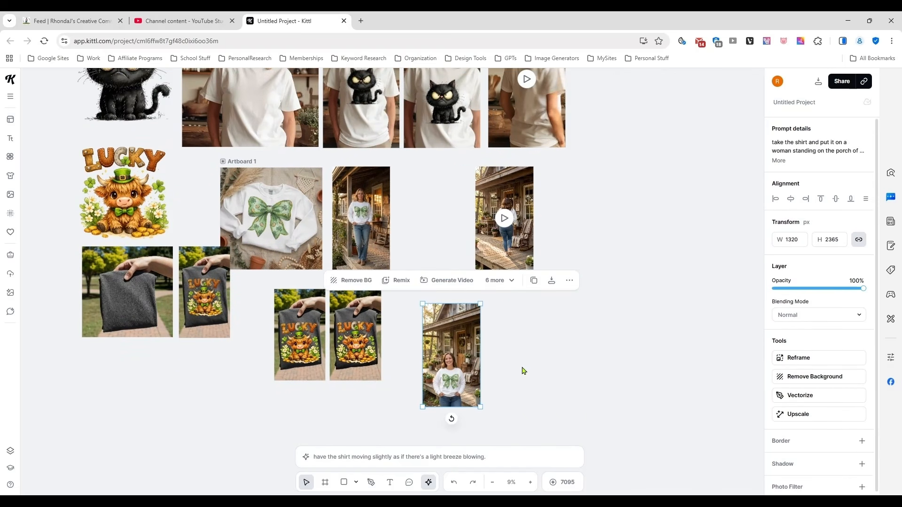
pyautogui.scroll(4, 519, 369)
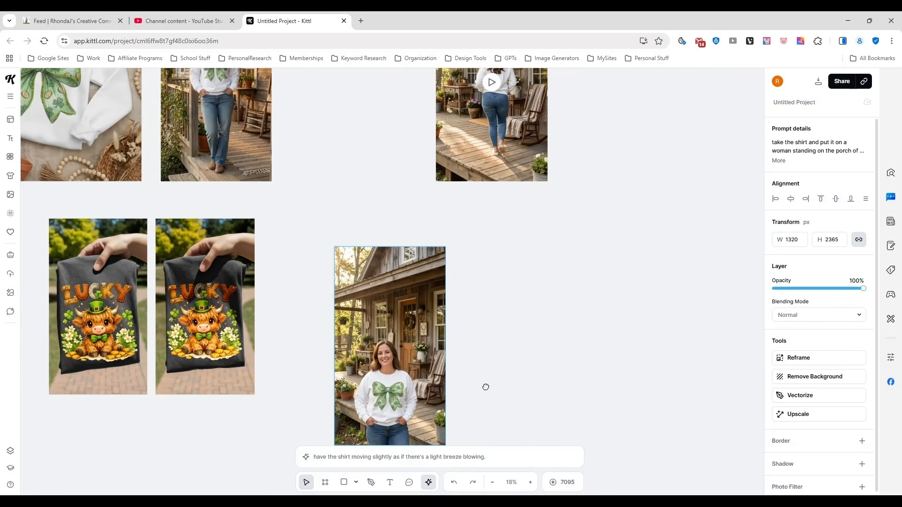
pyautogui.moveTo(486, 387); pyautogui.dragTo(378, 249)
pyautogui.scroll(-2, 484, 273)
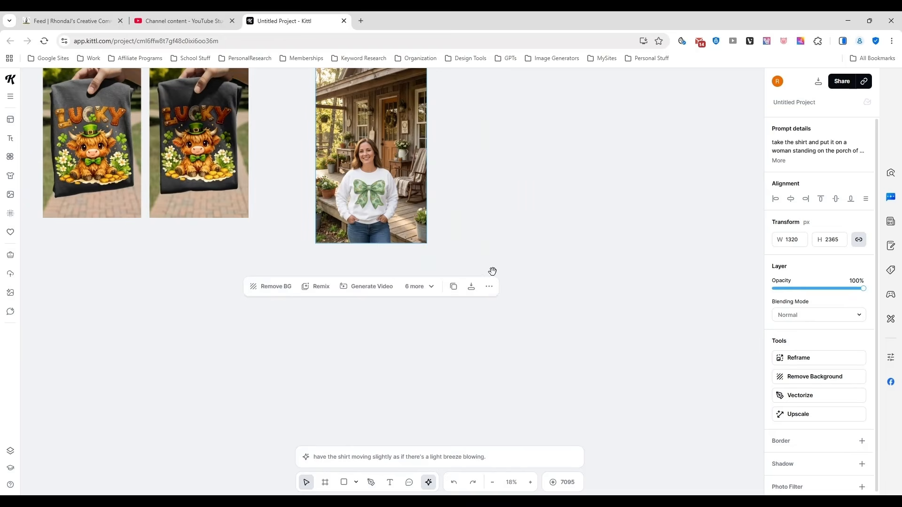
pyautogui.click(491, 483)
pyautogui.click(531, 323)
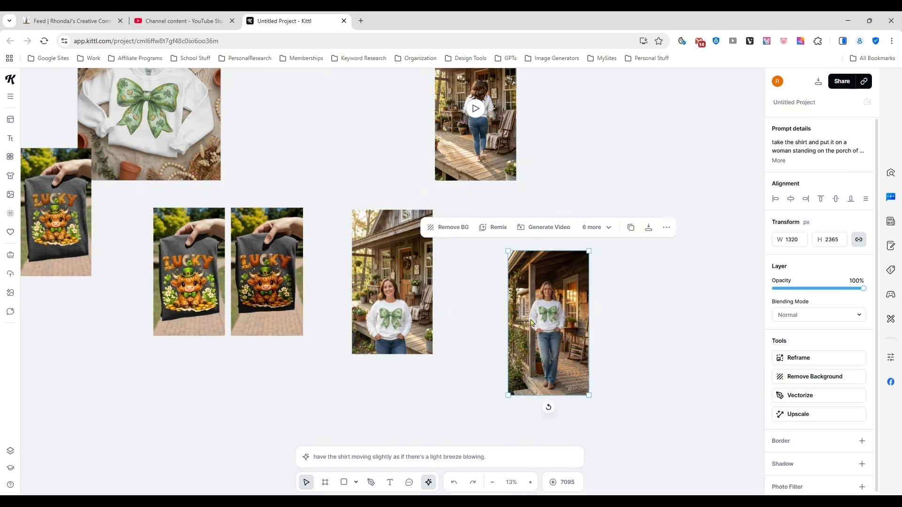
pyautogui.moveTo(382, 232); pyautogui.dragTo(305, 127)
pyautogui.moveTo(538, 340); pyautogui.dragTo(407, 322)
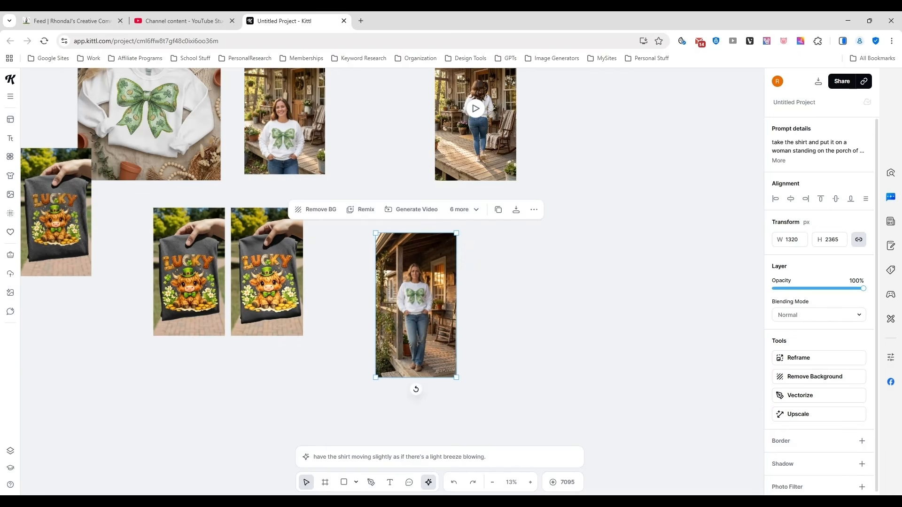
# Step: Remix the standing woman's porch mockup with the prompt "remove the model from this image" and generate the new versions
pyautogui.click(531, 482)
pyautogui.moveTo(432, 378); pyautogui.dragTo(406, 343)
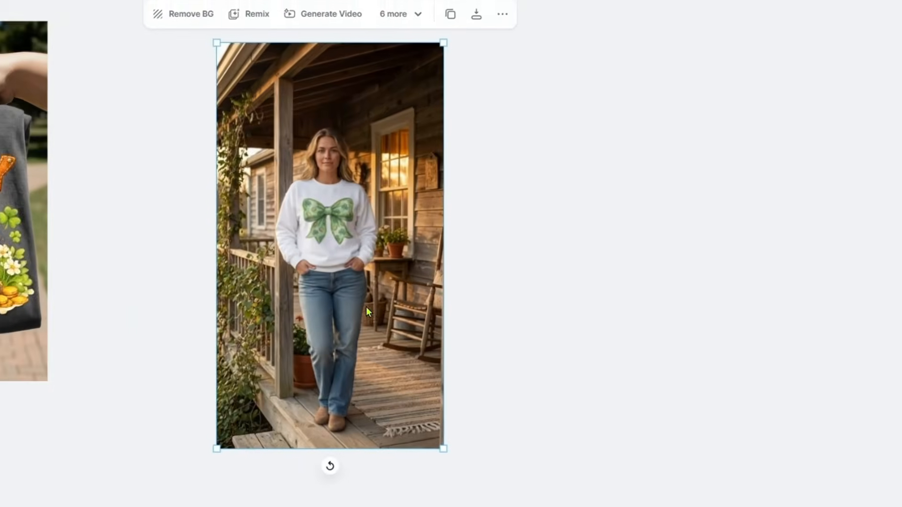
pyautogui.moveTo(368, 269); pyautogui.dragTo(359, 266)
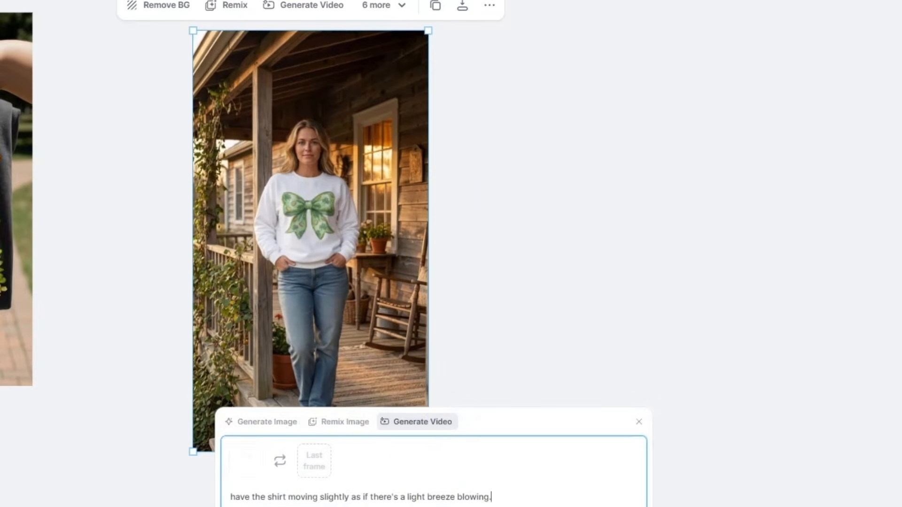
pyautogui.click(344, 420)
pyautogui.tripleClick(372, 495)
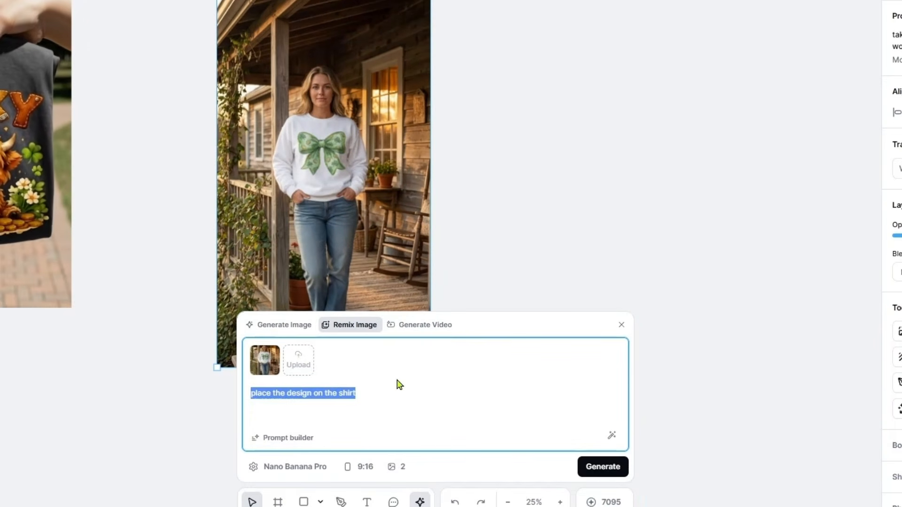
pyautogui.write('remove th')
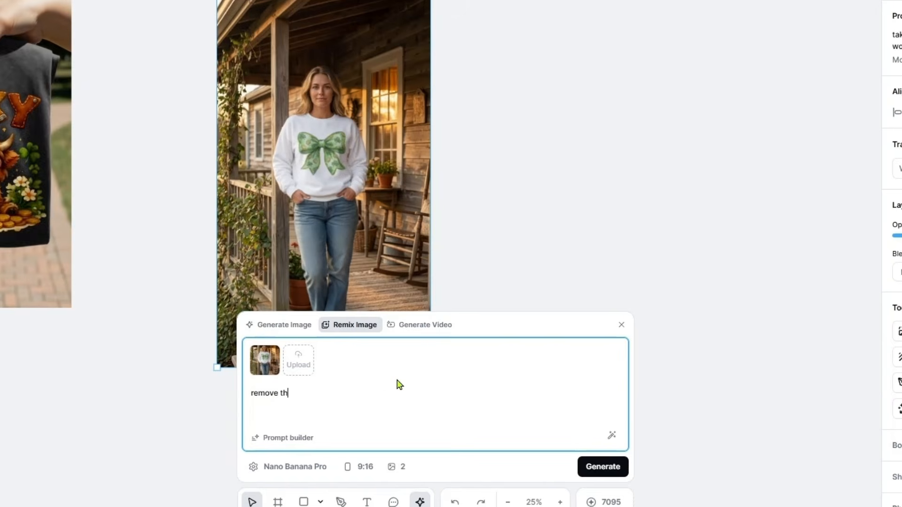
pyautogui.write('e model from this image')
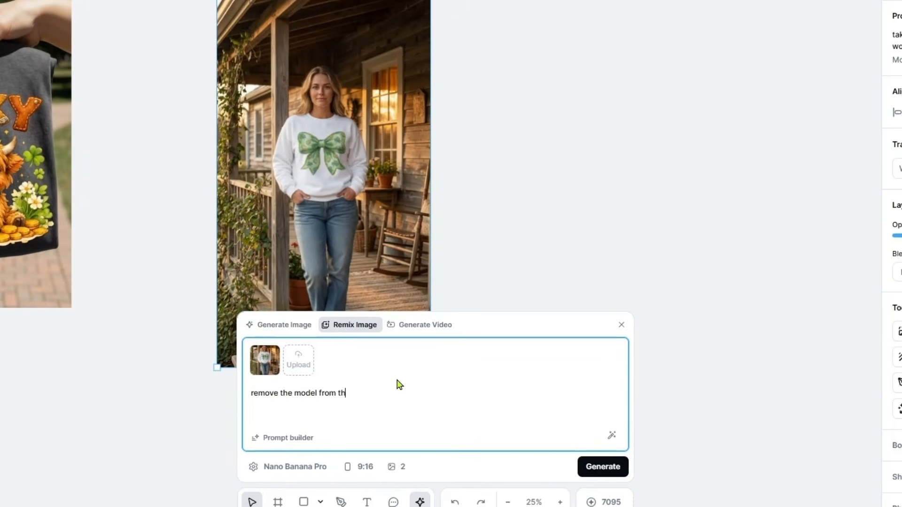
pyautogui.click(594, 472)
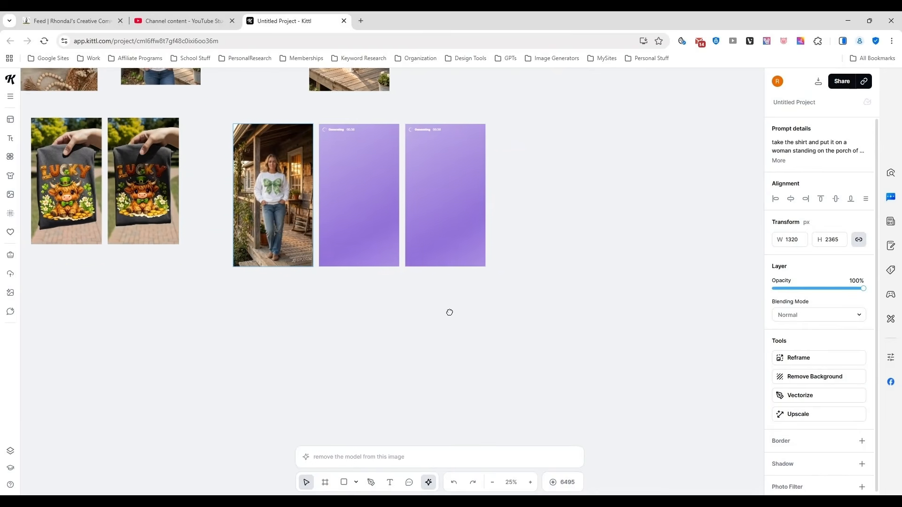
# Step: Delete the remixed porch image that still contains the model's jeans and boots
pyautogui.moveTo(449, 313); pyautogui.dragTo(469, 337)
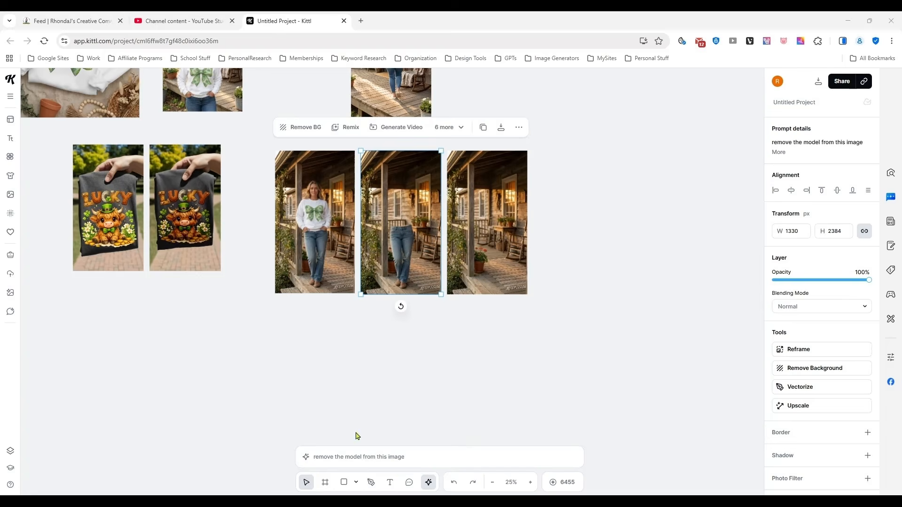
pyautogui.click(530, 485)
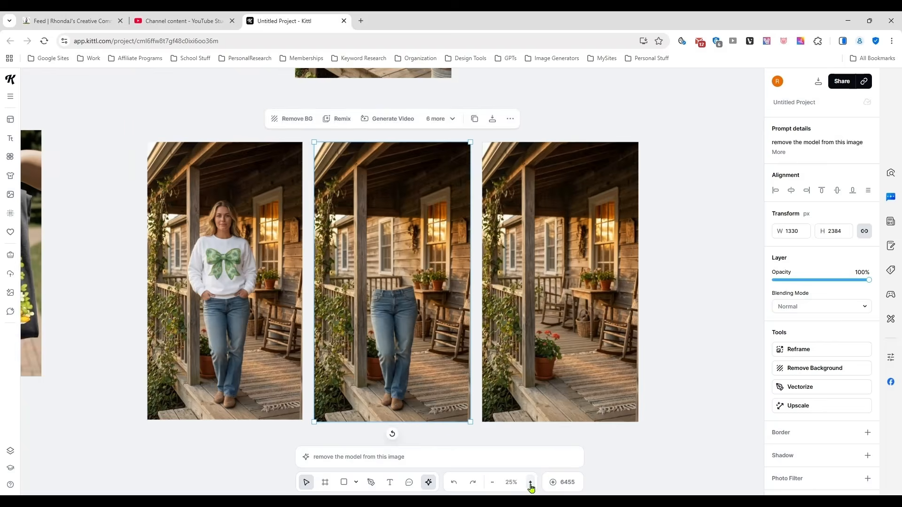
pyautogui.click(531, 484)
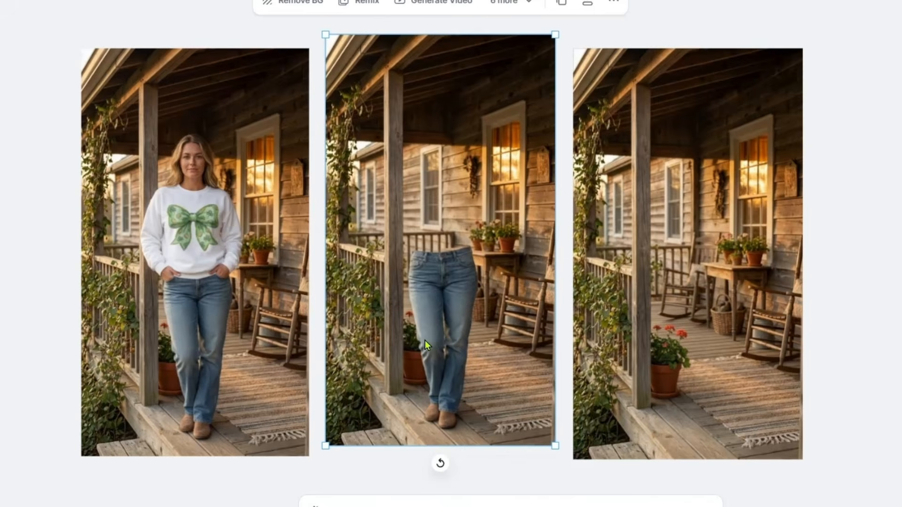
pyautogui.press('Delete')
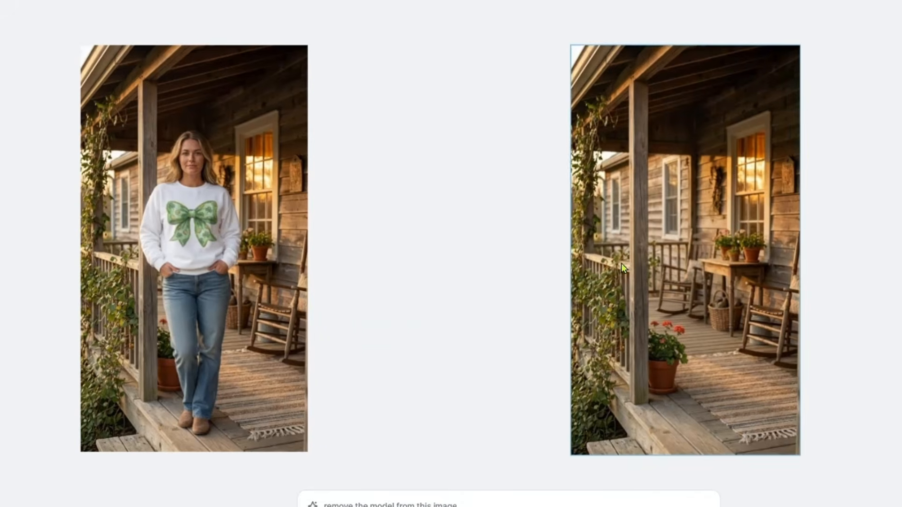
# Step: Arrange the empty porch image and the standing woman's mockup side by side, with the empty porch first
pyautogui.moveTo(621, 263); pyautogui.dragTo(404, 260)
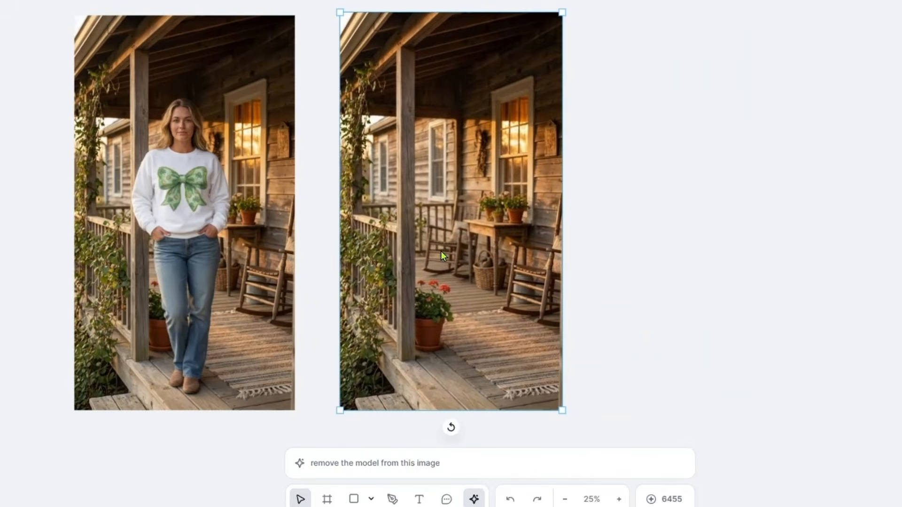
pyautogui.moveTo(171, 286); pyautogui.dragTo(702, 284)
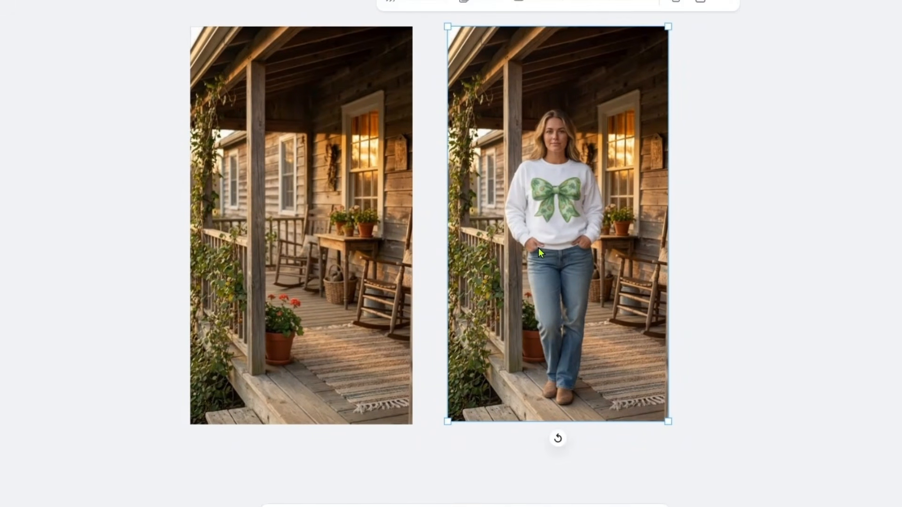
pyautogui.moveTo(539, 248); pyautogui.dragTo(529, 248)
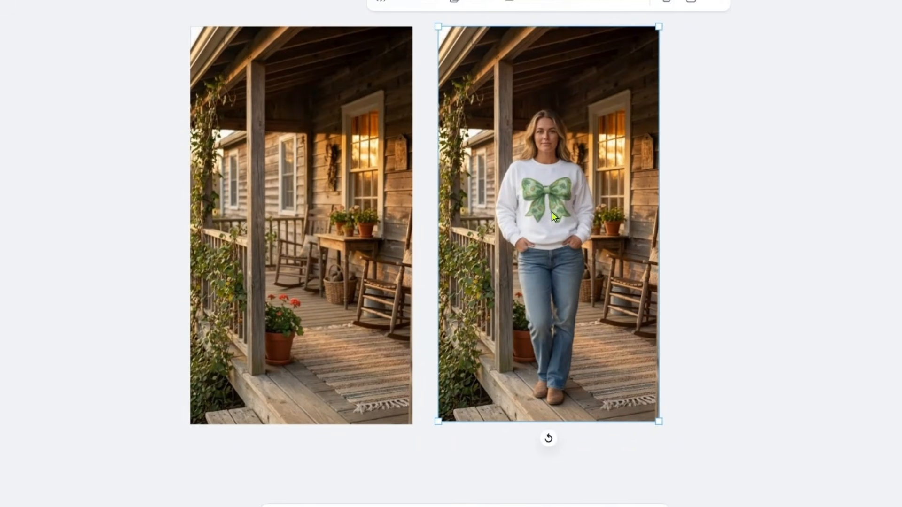
# Step: Generate a 10s video from both porch images with "have the model walk in from the left, she should then turn and smile and wave at the camera"
pyautogui.click(333, 255)
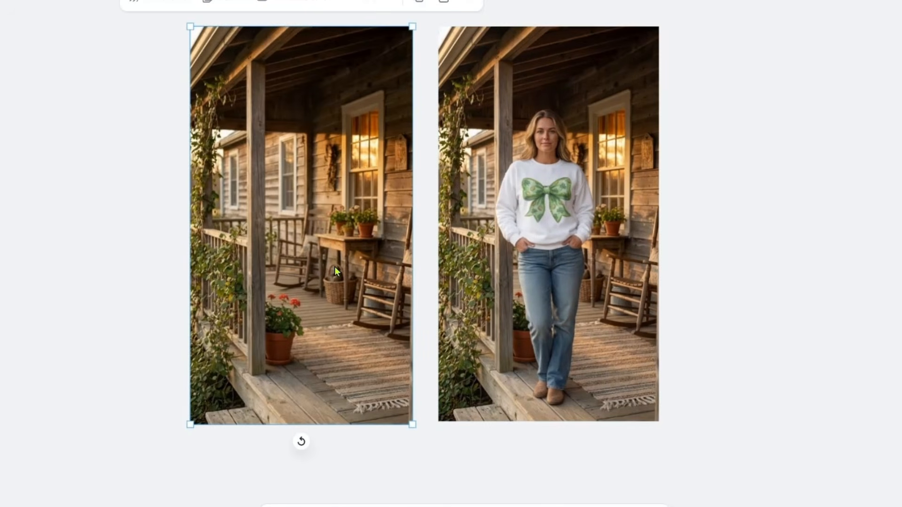
pyautogui.click(582, 278)
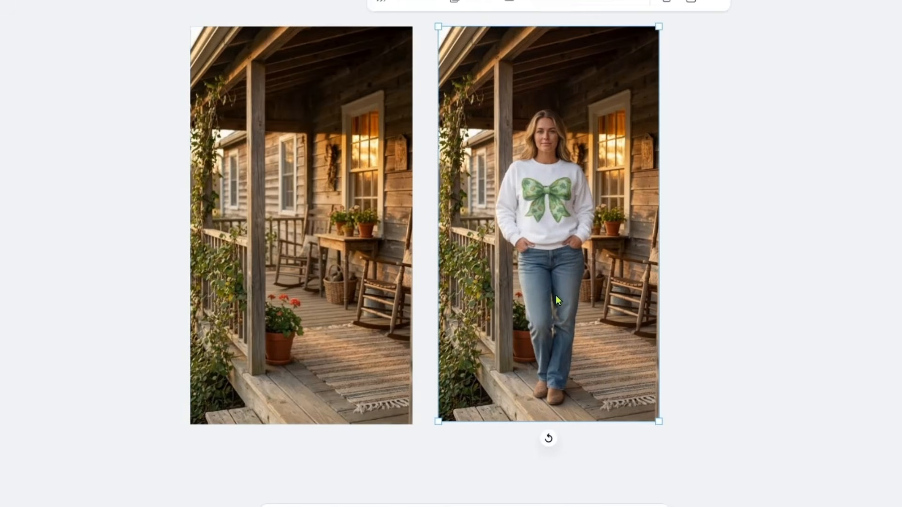
pyautogui.moveTo(126, 9); pyautogui.dragTo(727, 460)
pyautogui.click(495, 491)
pyautogui.tripleClick(447, 391)
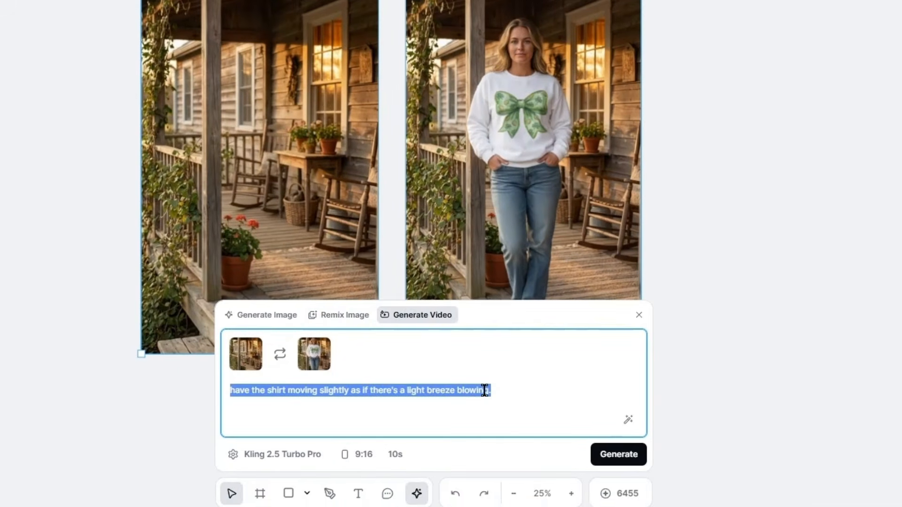
pyautogui.write('have the model walk in from the left, she should then turn and smile at the camera')
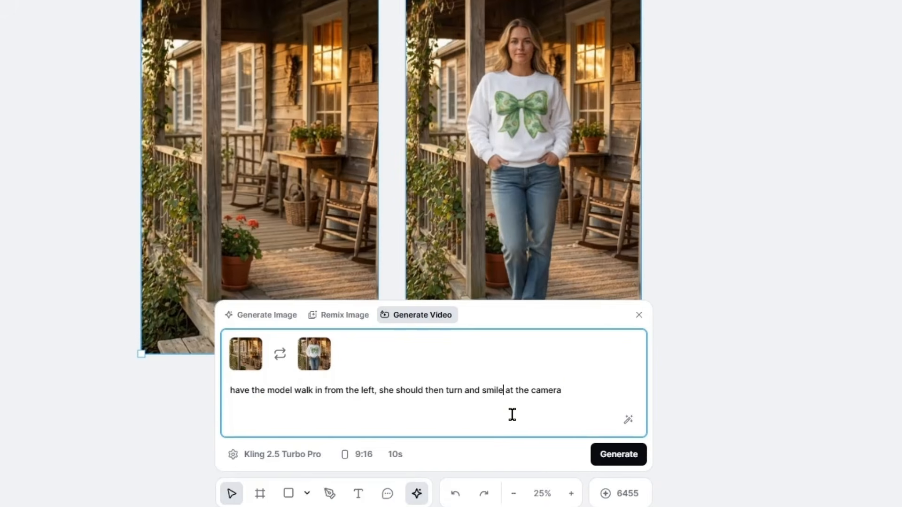
pyautogui.click(613, 456)
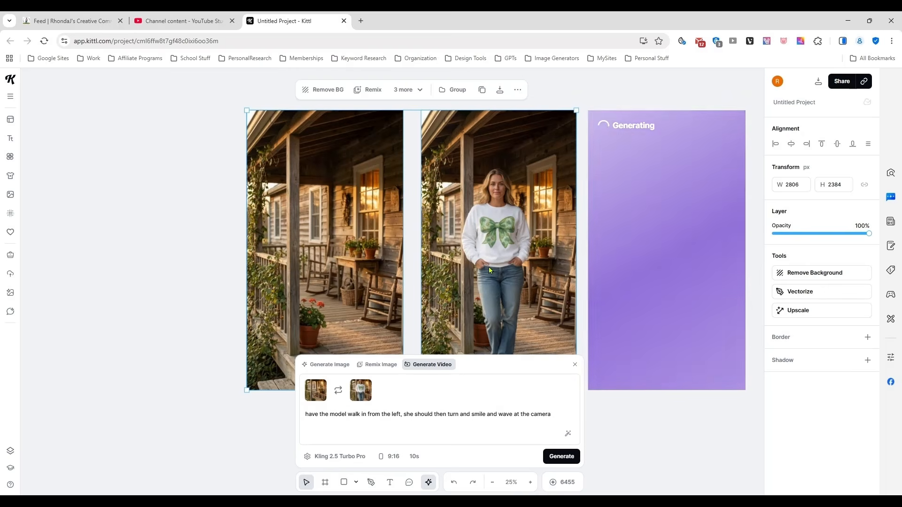
pyautogui.click(575, 366)
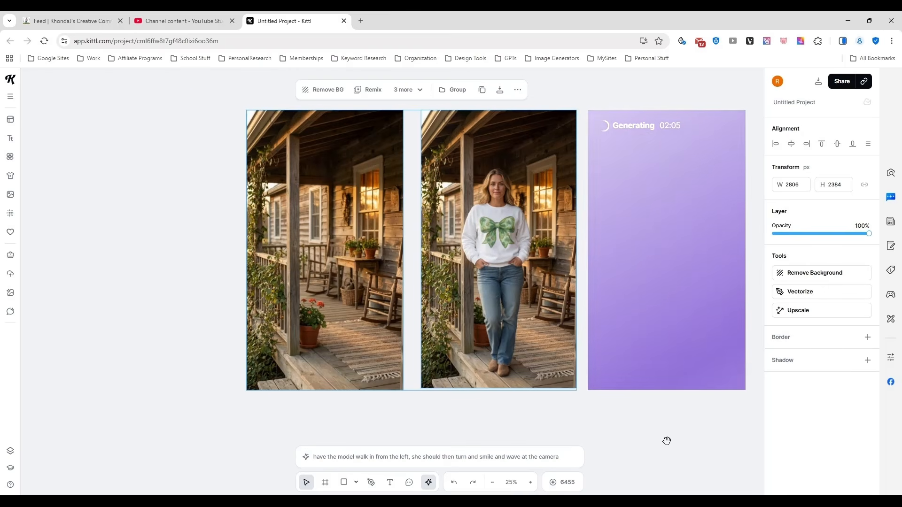
pyautogui.moveTo(666, 441); pyautogui.dragTo(592, 431)
pyautogui.click(248, 254)
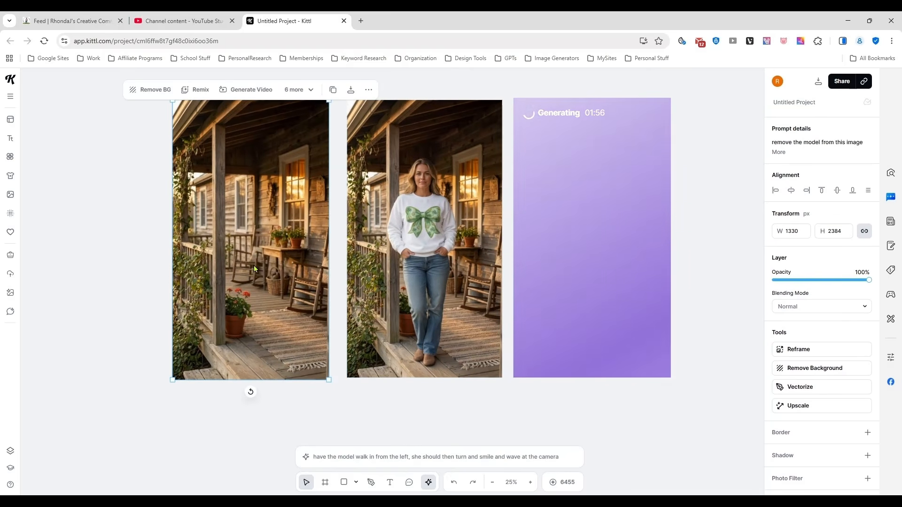
pyautogui.click(369, 277)
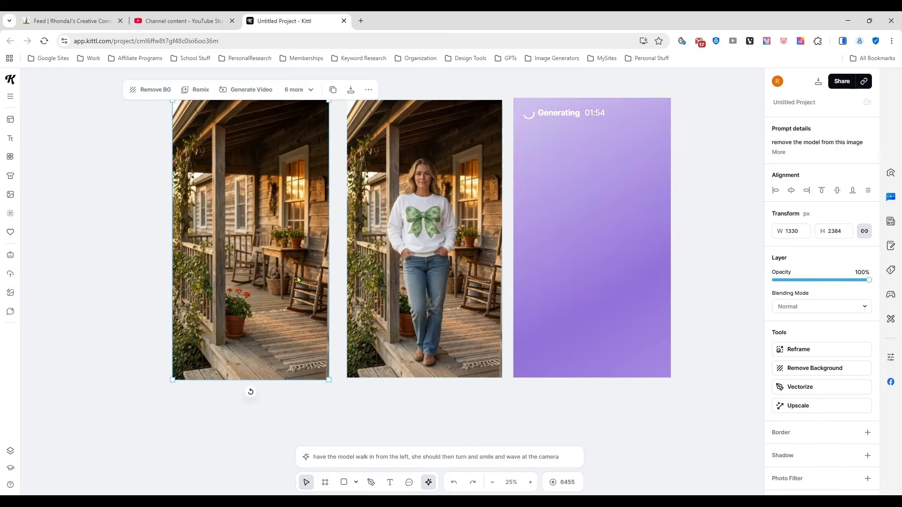
pyautogui.click(553, 310)
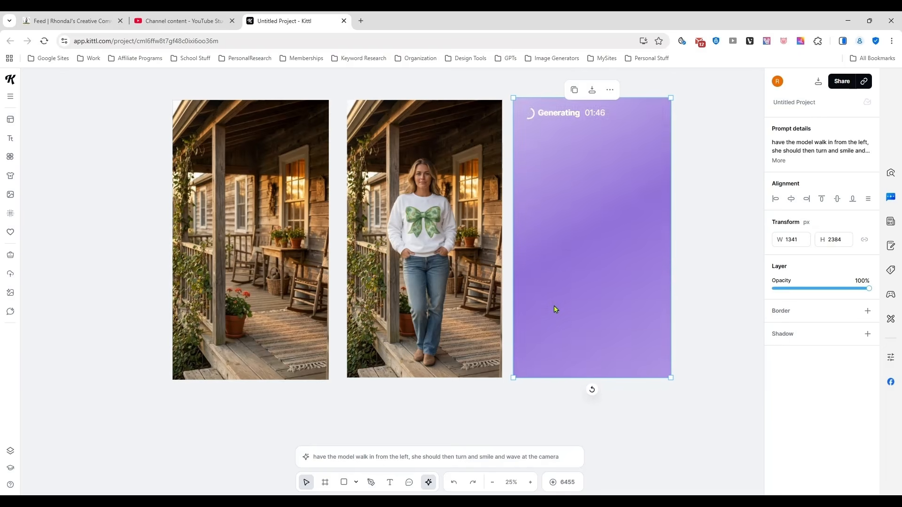
pyautogui.click(435, 248)
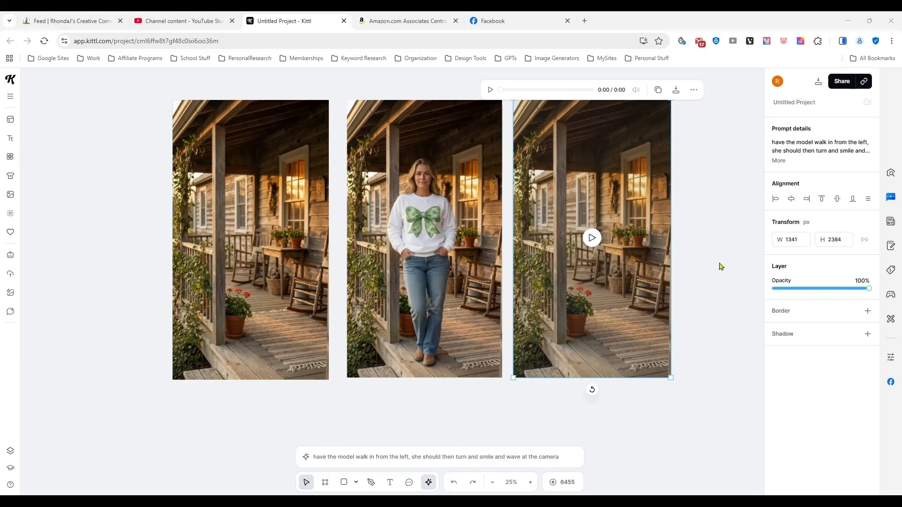
# Step: Play the finished porch walk-in video and place it in the row after the standing woman's mockup
pyautogui.moveTo(721, 266); pyautogui.dragTo(613, 268)
pyautogui.click(491, 248)
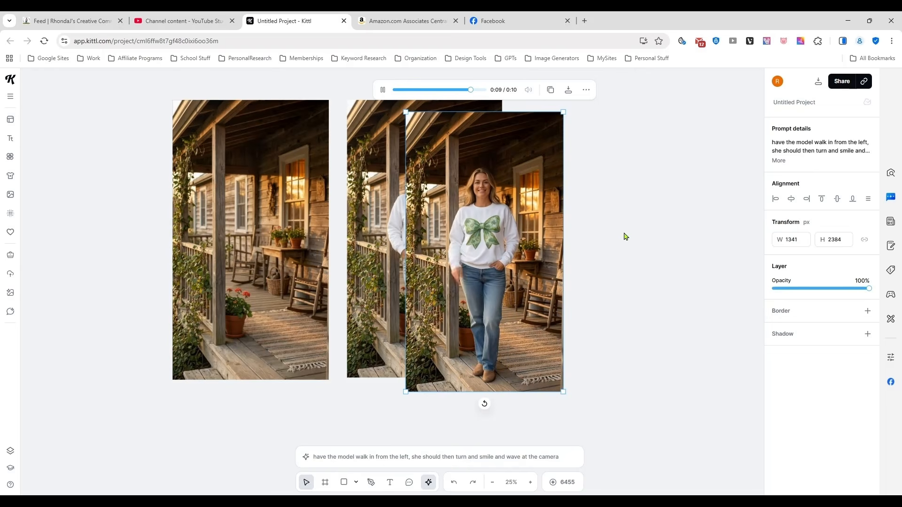
pyautogui.moveTo(473, 118); pyautogui.dragTo(579, 106)
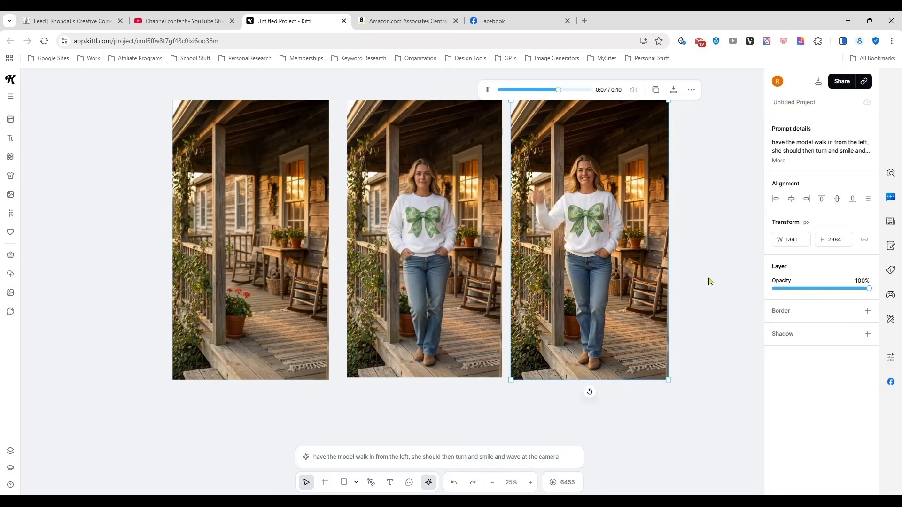
# Step: Move the walk-in video slightly higher than the two porch stills and deselect it to view the whole board
pyautogui.moveTo(710, 281); pyautogui.dragTo(687, 322)
pyautogui.scroll(-3, 666, 303)
pyautogui.moveTo(575, 296); pyautogui.dragTo(591, 229)
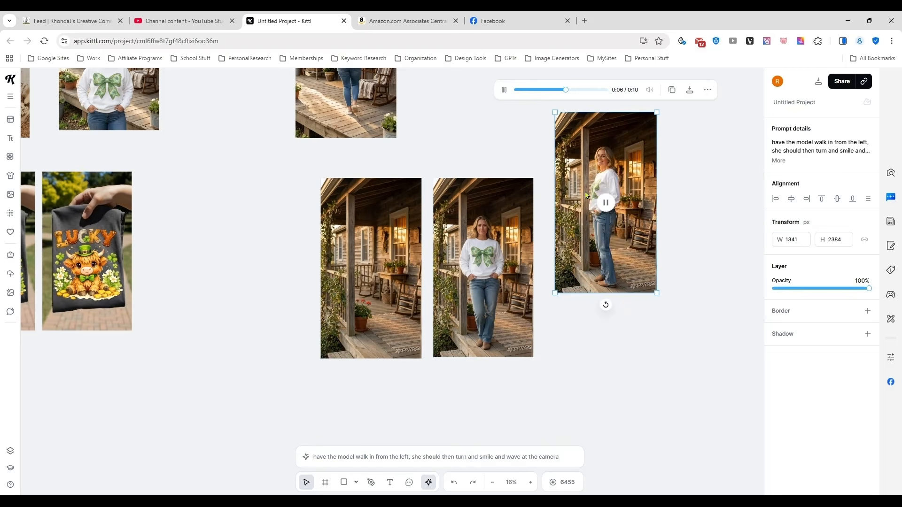
pyautogui.moveTo(586, 195); pyautogui.dragTo(581, 227)
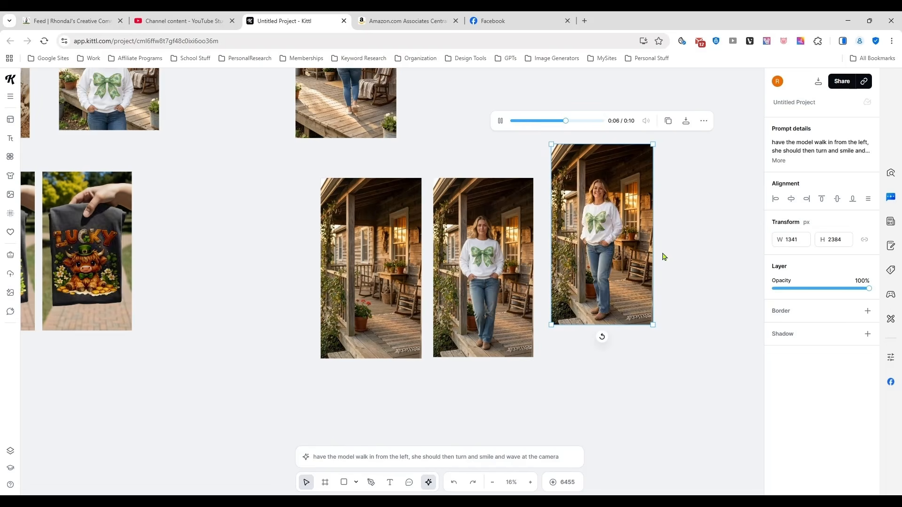
pyautogui.scroll(-5, 665, 258)
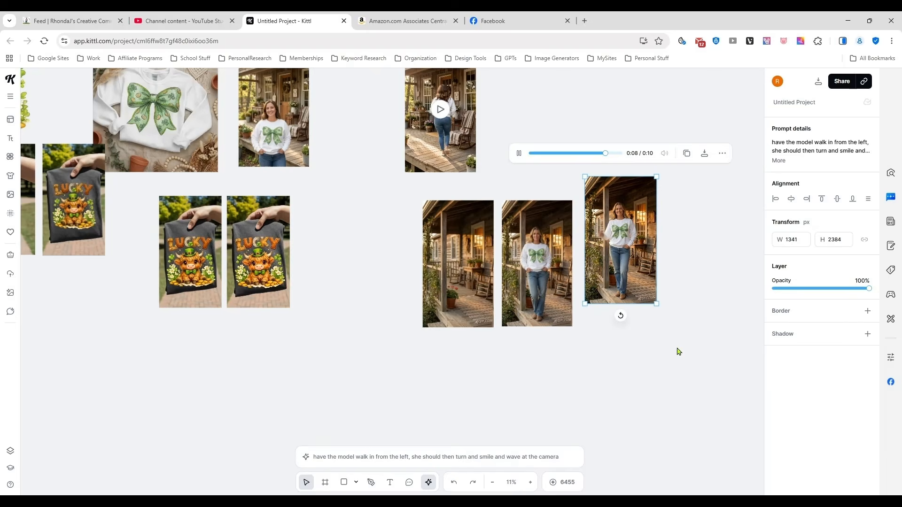
pyautogui.click(680, 294)
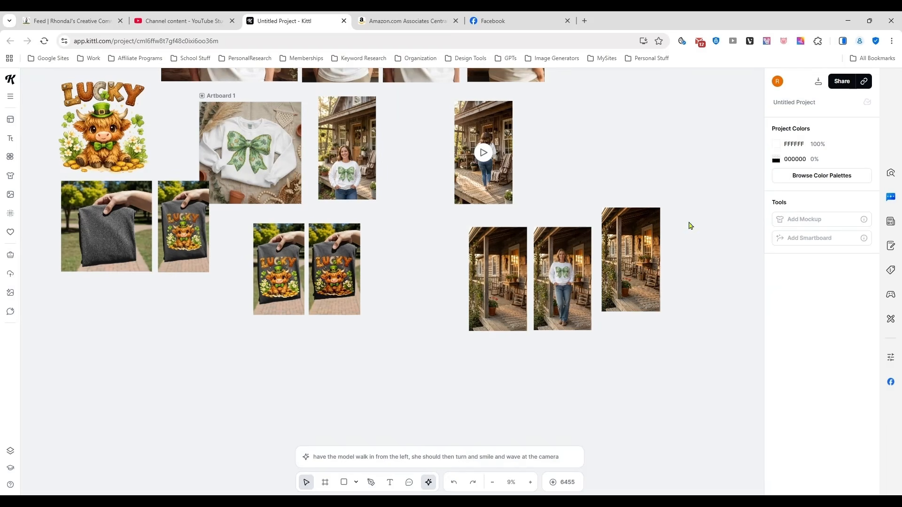
pyautogui.moveTo(688, 217); pyautogui.dragTo(699, 278)
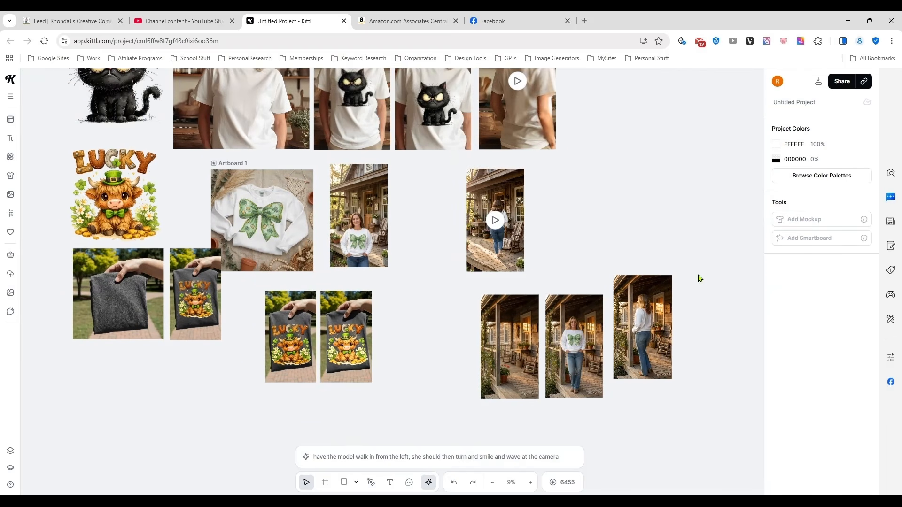